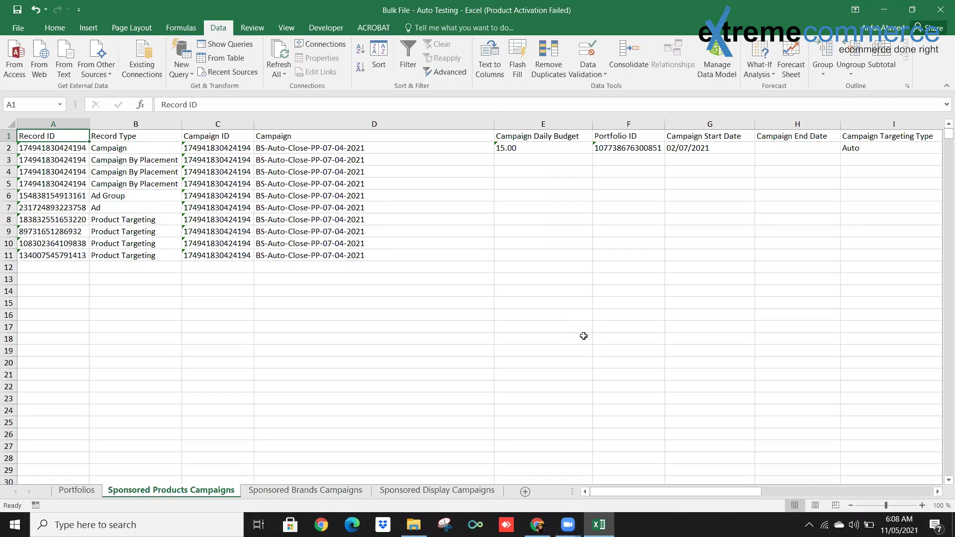
Copy the existing campaign's complete records in rows 2 to 11, starting from the Record ID column.
key("Up")
key("Up")
key("Up")
key("Up")
key("Up")
key("Up")
key("Up")
key("Up")
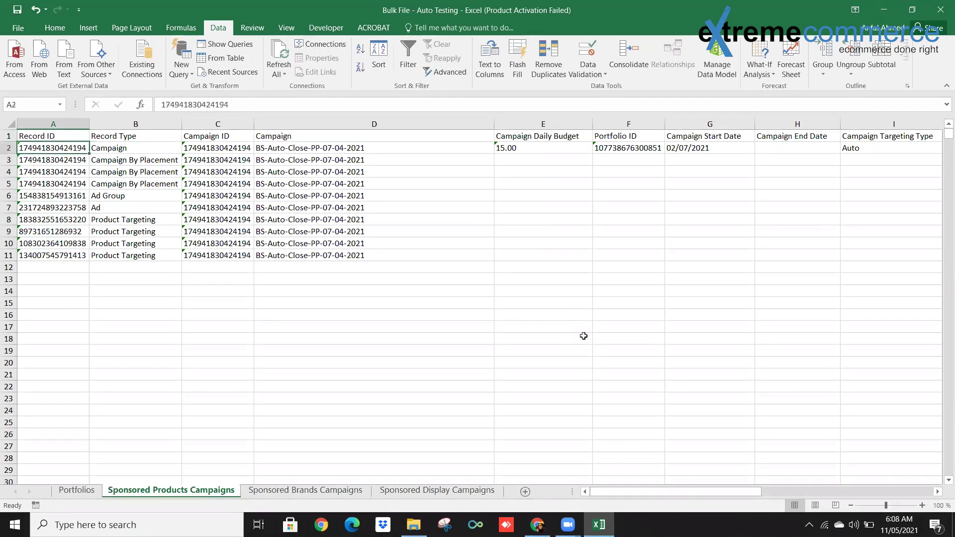
key("Right")
key("Right")
key("shift+Down")
key("shift+Down")
key("shift+Down")
key("shift+Down")
key("shift+Down")
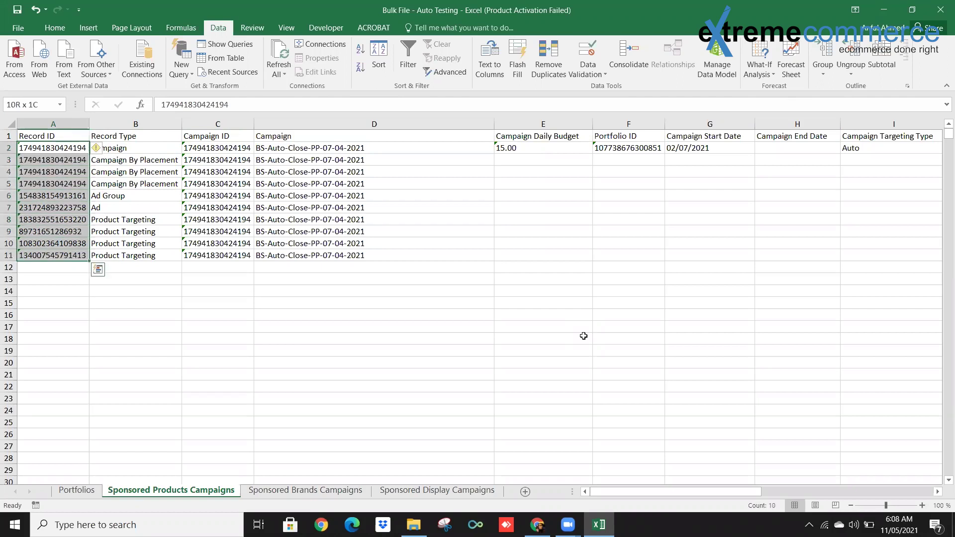
key("ctrl+shift+Right")
key("ctrl+c")
Paste the copied campaign rows starting at cell A13, leaving one empty row beneath the original block.
key("Down")
key("Down")
key("Down")
key("Down")
key("Down")
key("Down")
key("Down")
key("Down")
key("Down")
key("Down")
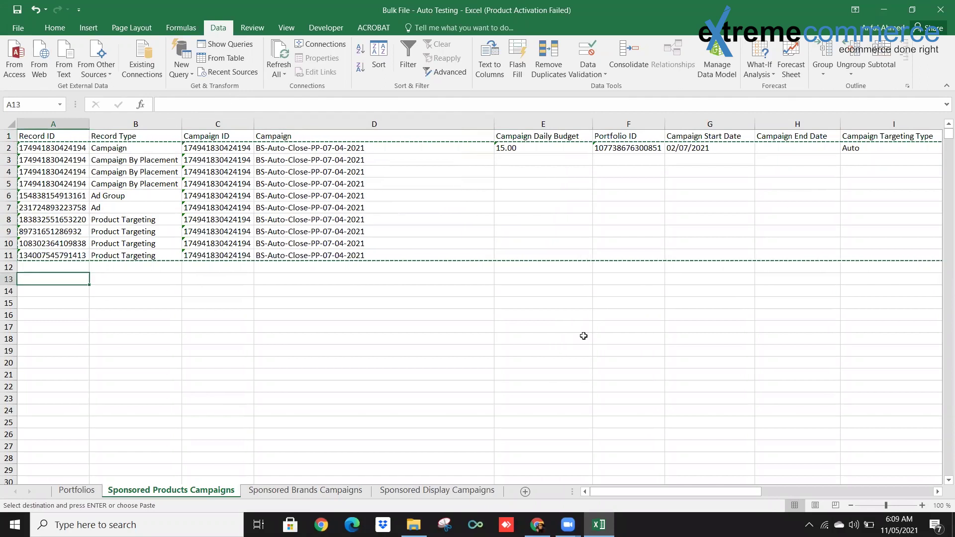
key("Down")
key("ctrl+v")
key("Left")
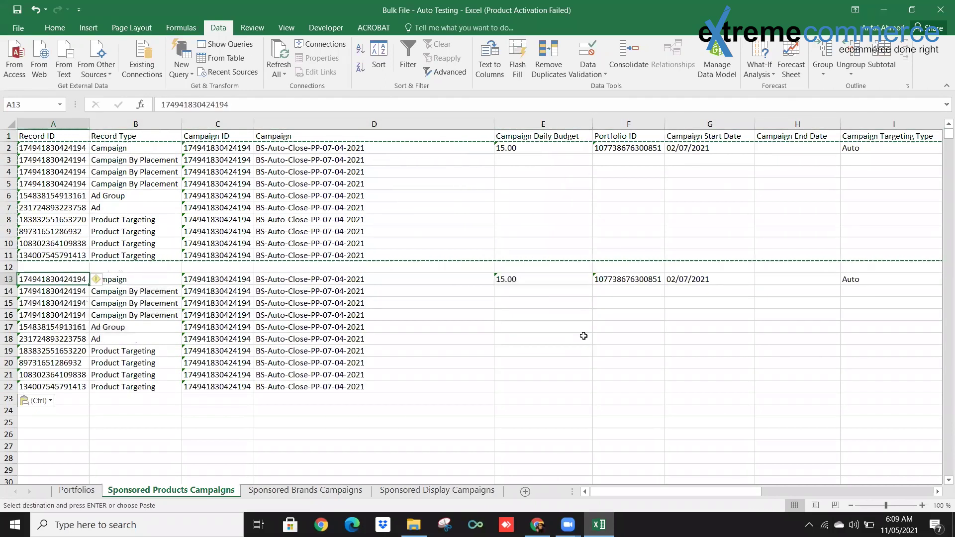
Clear the Record ID and Campaign ID values in rows 13 to 22 of the pasted block.
key("ctrl+shift+Down")
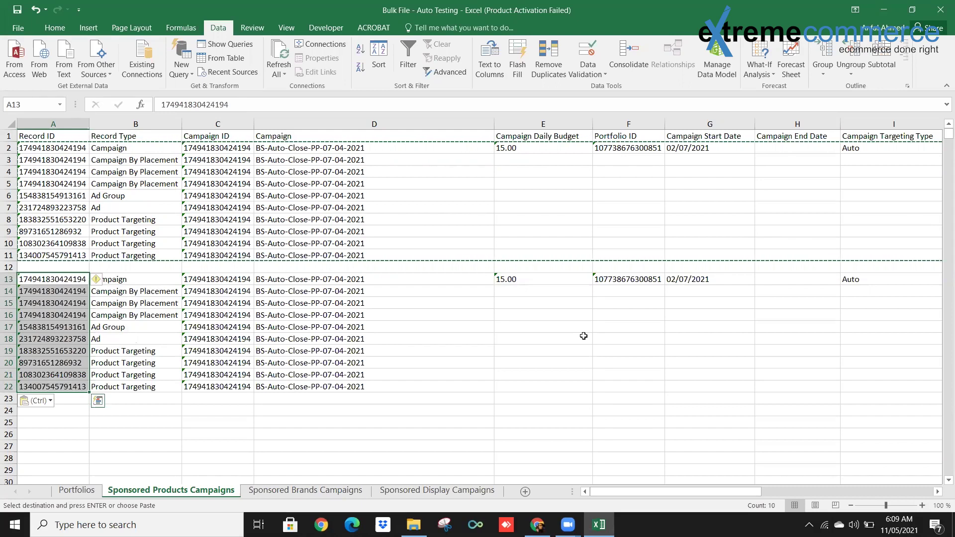
key("Delete")
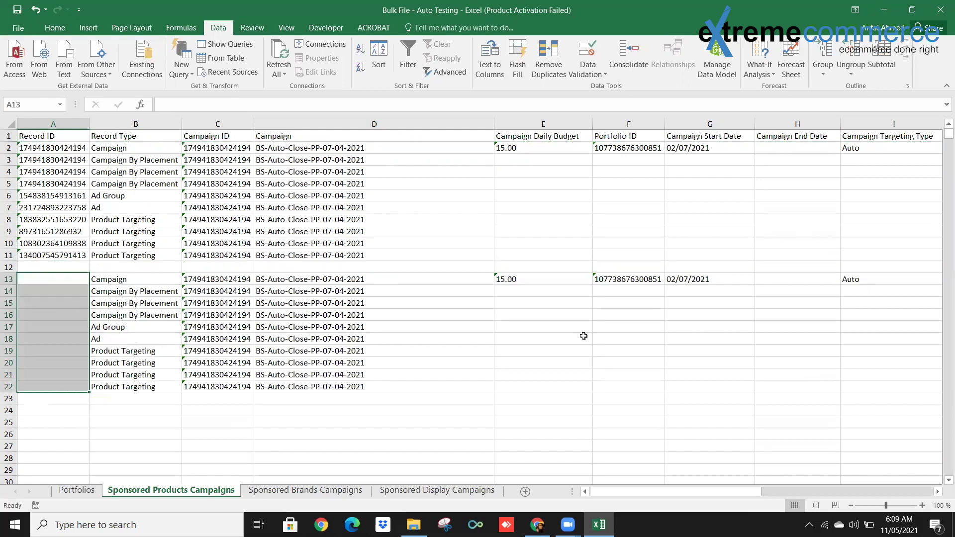
key("Right")
key("Right")
key("ctrl+shift+Down")
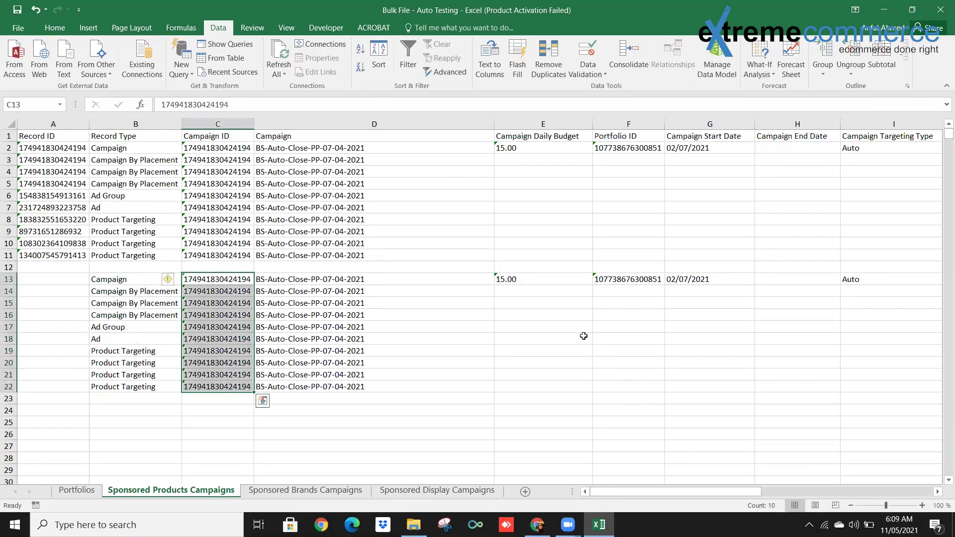
key("Delete")
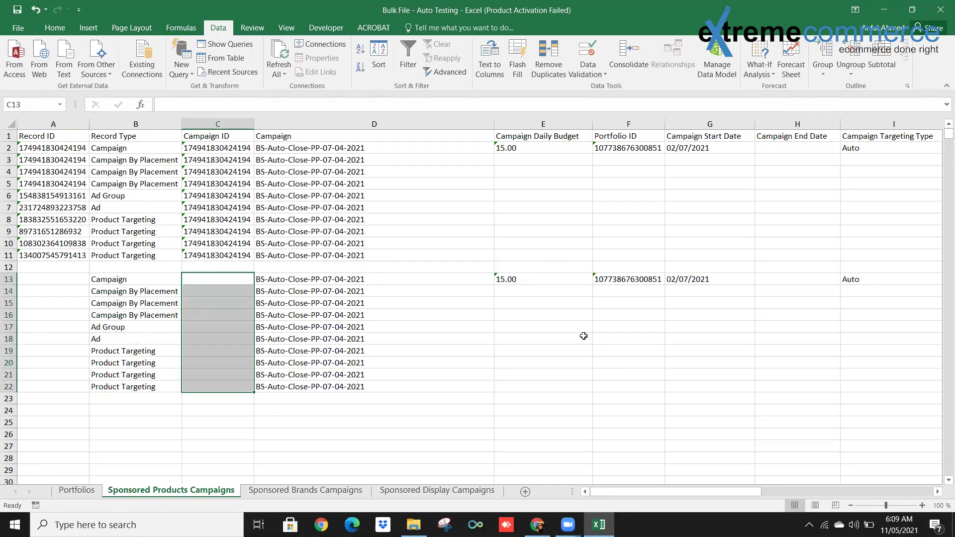
Fill the Campaign cells D13 to D22 with the name "Testing Auto Campaigns - 1".
key("Right")
key("ctrl+shift+Down")
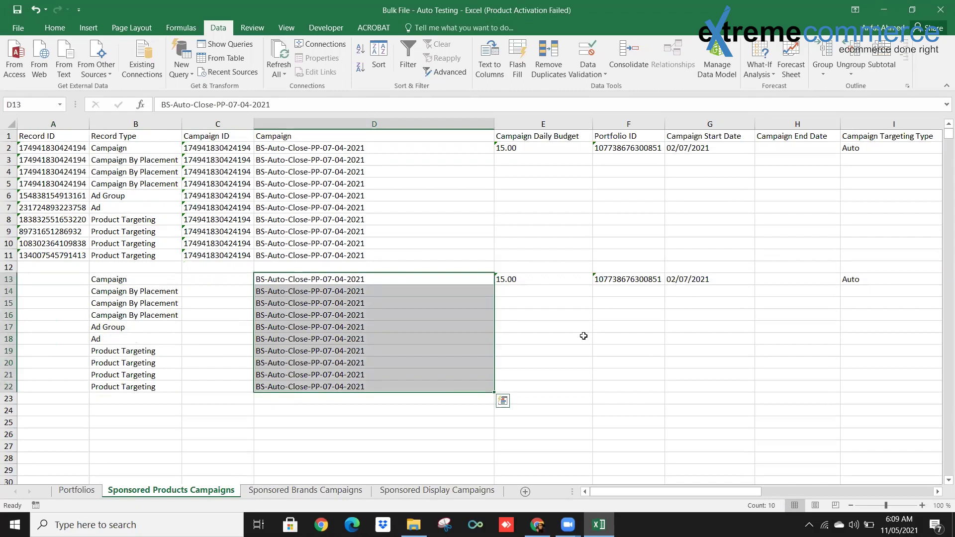
key("F2")
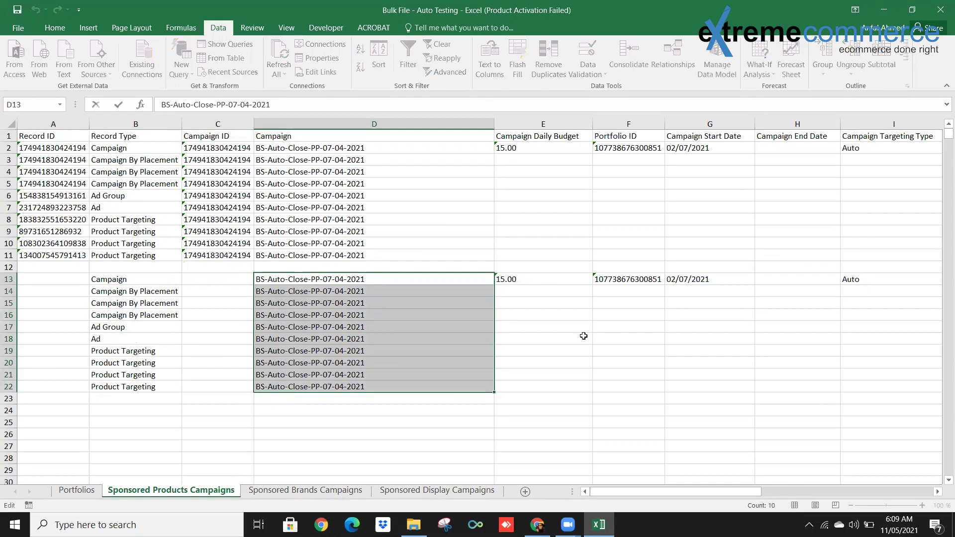
key("ctrl+Return")
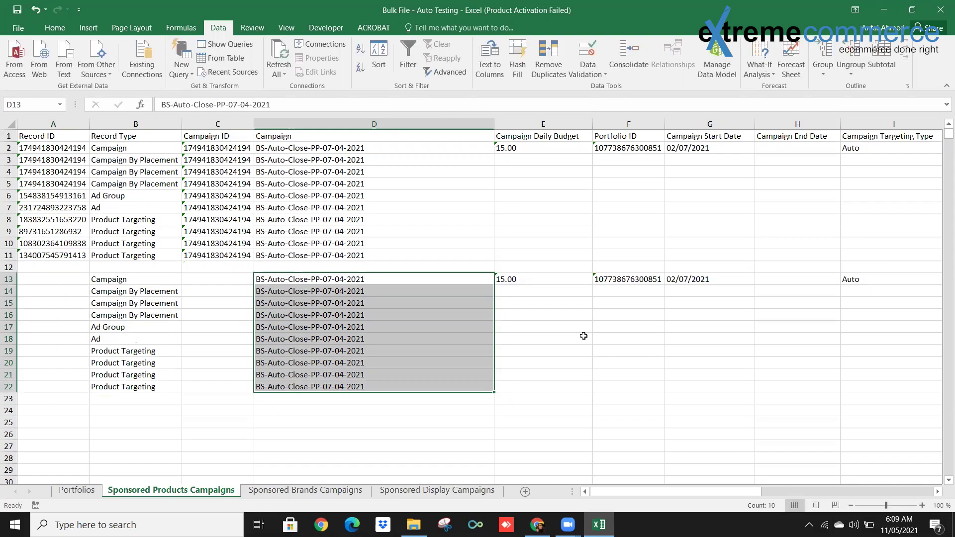
type("Te")
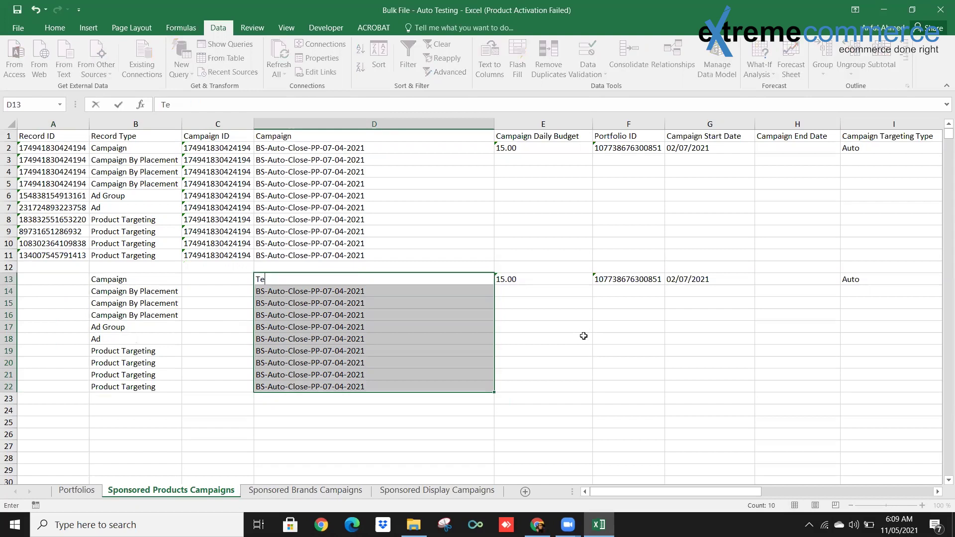
type("sting Auto Camp")
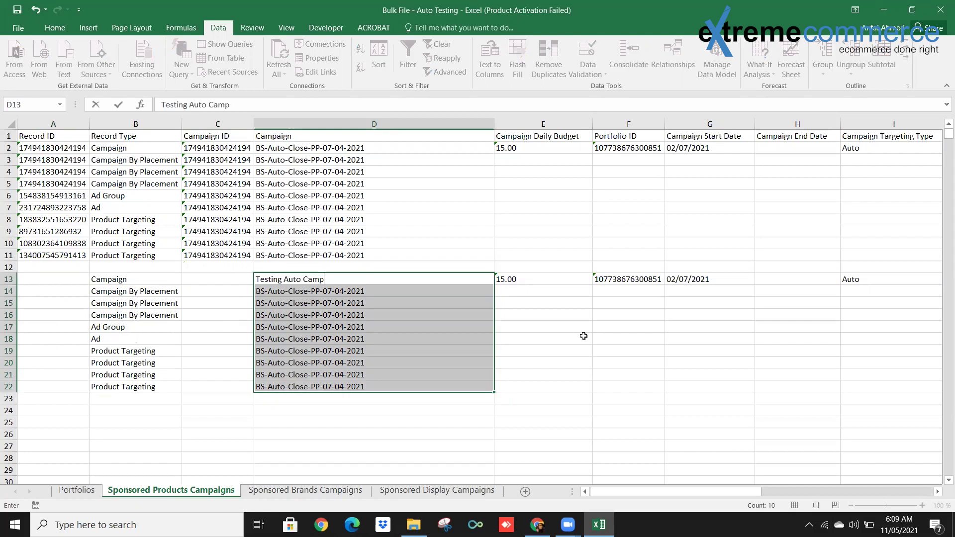
type("aigns - 1")
key("ctrl+Return")
key("Down")
key("Up")
key("Down")
key("Up")
Set the Campaign Daily Budget in E13 to 5 and clear the Portfolio ID in F13.
key("Right")
key("Left")
key("Right")
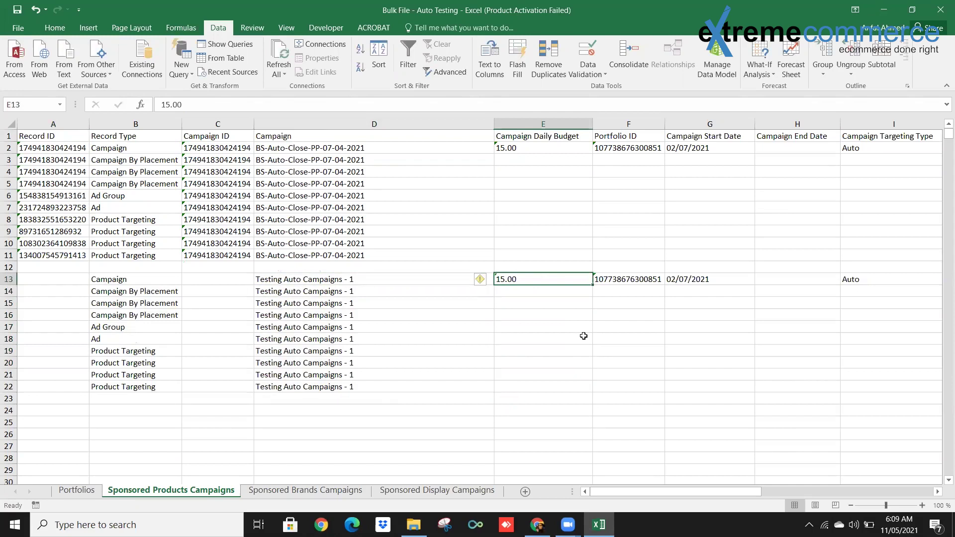
type("'5")
key("Right")
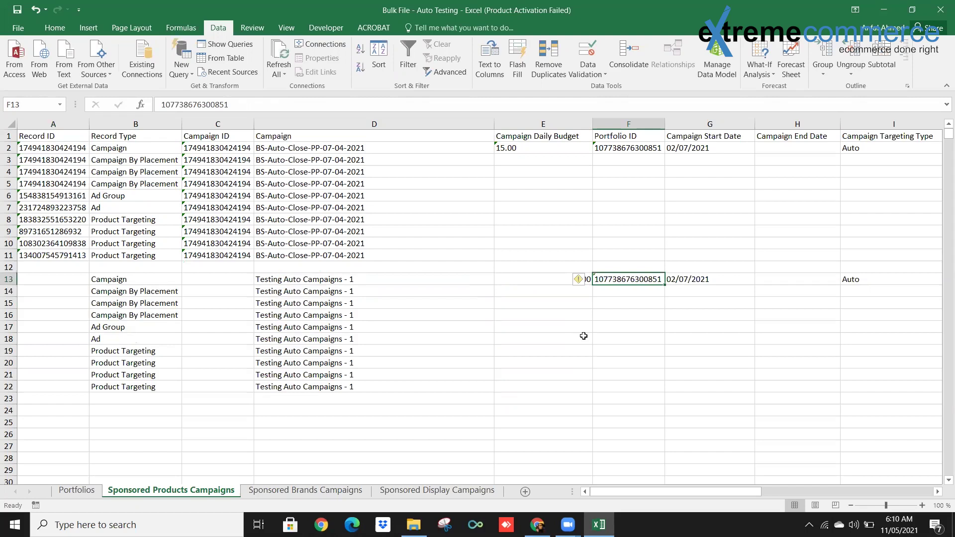
key("Delete")
key("Right")
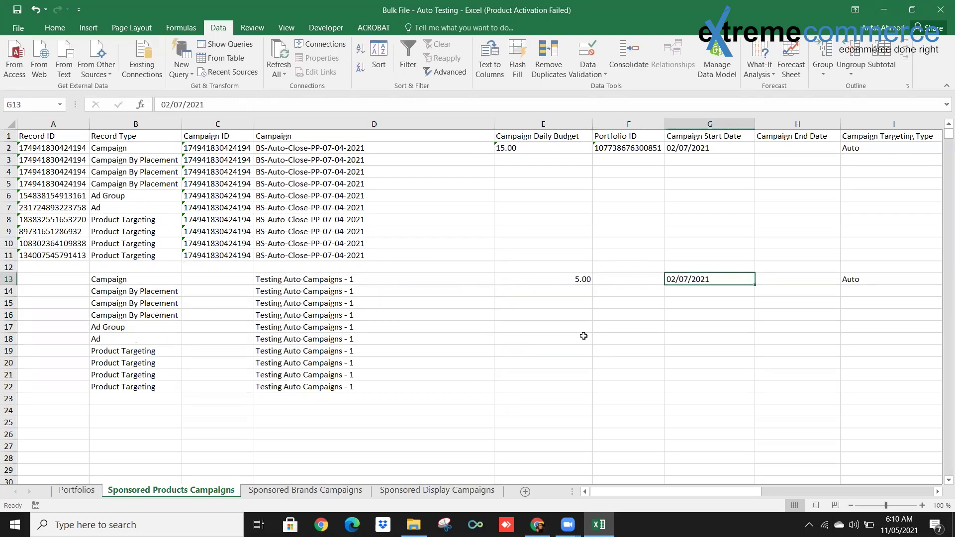
Change the Campaign Start Date in G13 to 11/05/2021.
key("F2")
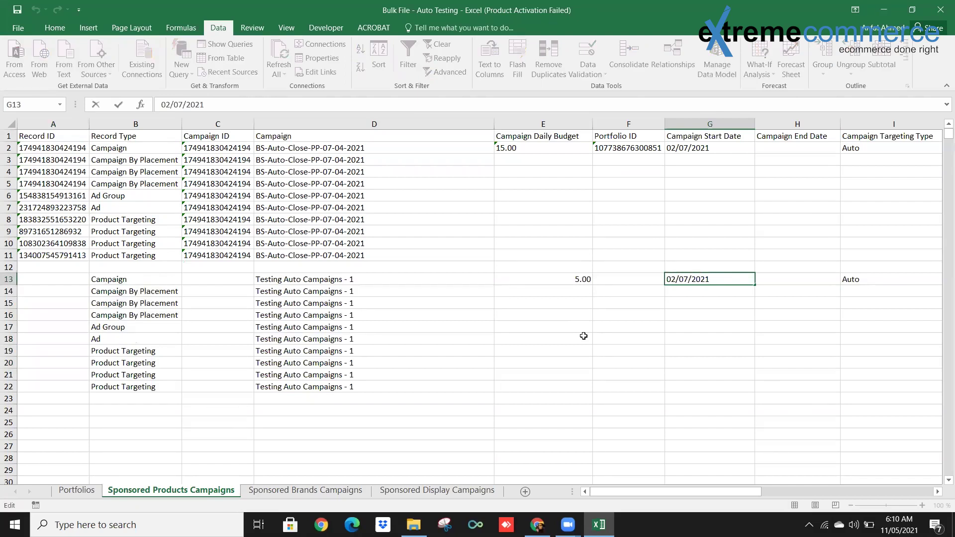
key("Home")
key("shift+Right")
key("shift+Right")
type("11")
key("Right")
key("Right")
key("Left")
key("shift+Right")
key("shift+Right")
type("05")
key("ctrl+Return")
key("Right")
key("Right")
key("Right")
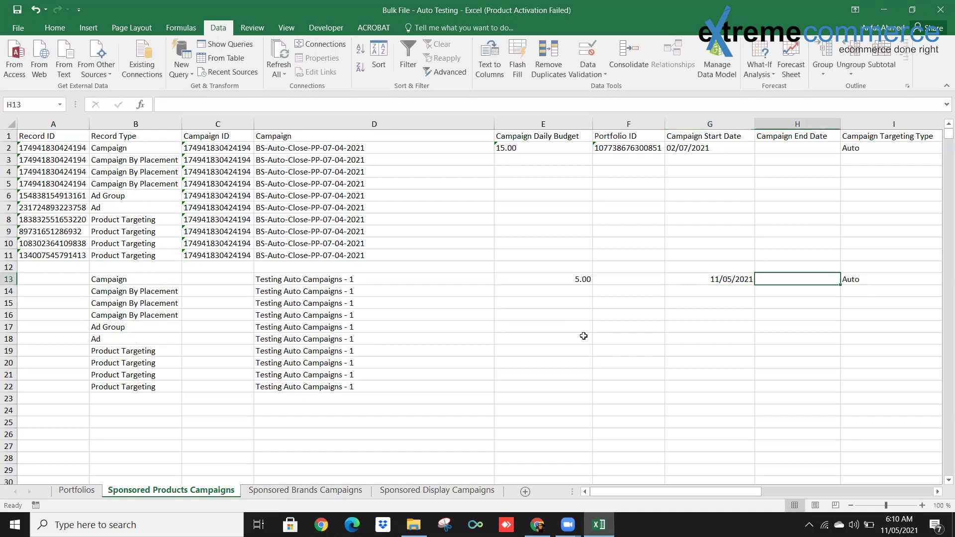
key("Left")
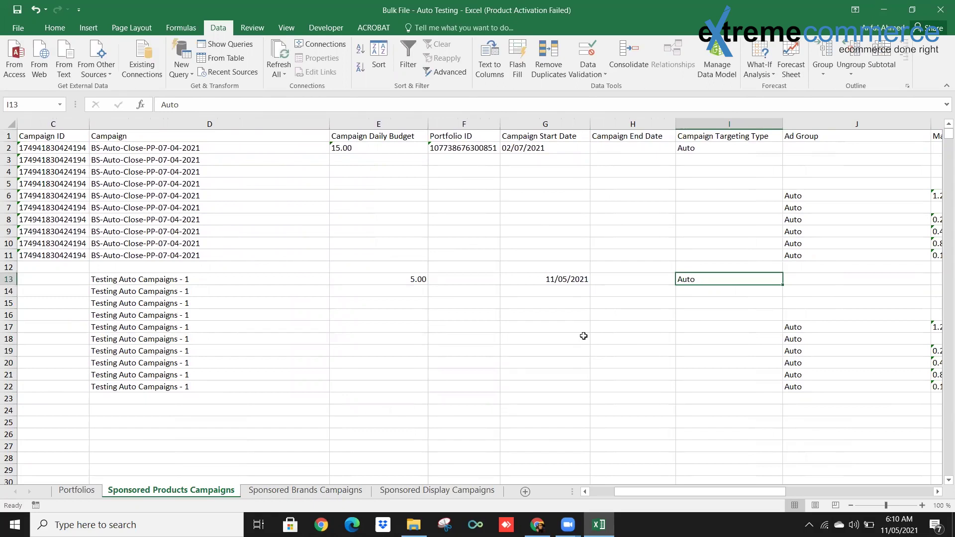
key("Left")
key("Left")
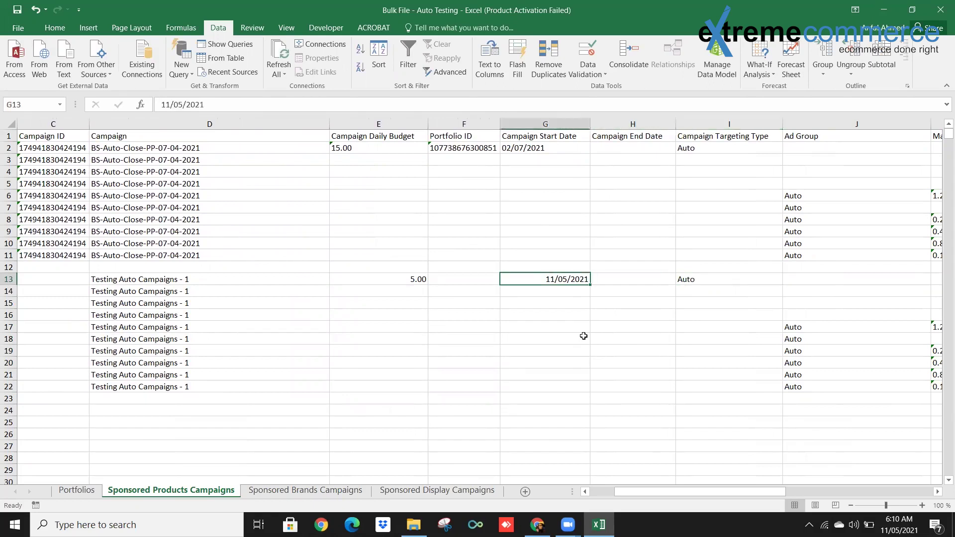
Fill the Ad Group cells J17 to J22 with the name "Test - Auto Ad Group".
key("Right")
key("Right")
key("Right")
key("Right")
key("Left")
key("Left")
key("Right")
key("Down")
key("Down")
key("Down")
key("Down")
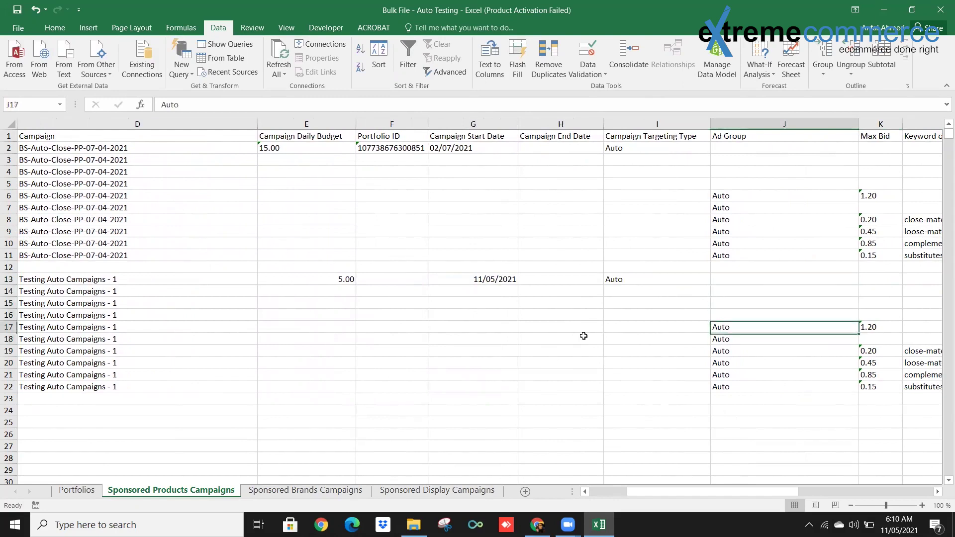
key("ctrl+shift+Down")
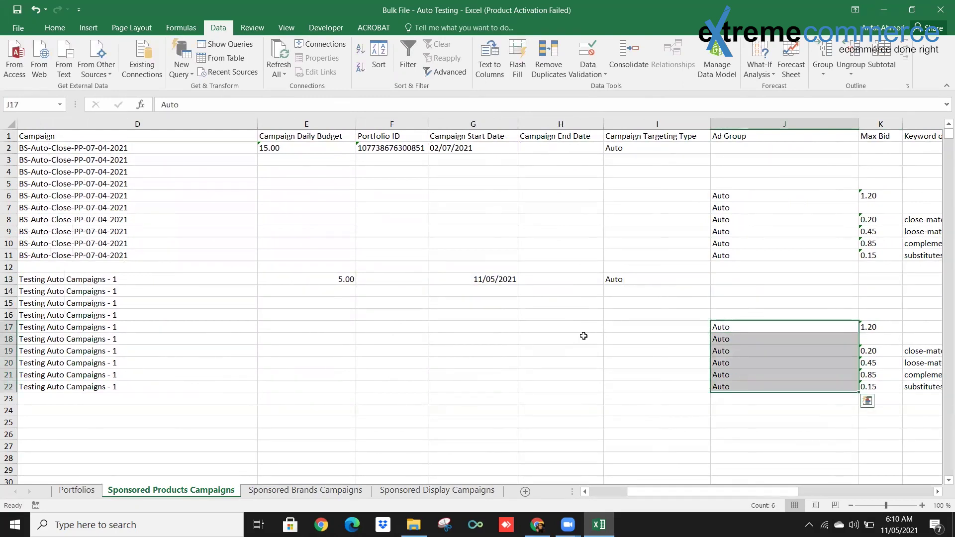
type("Test")
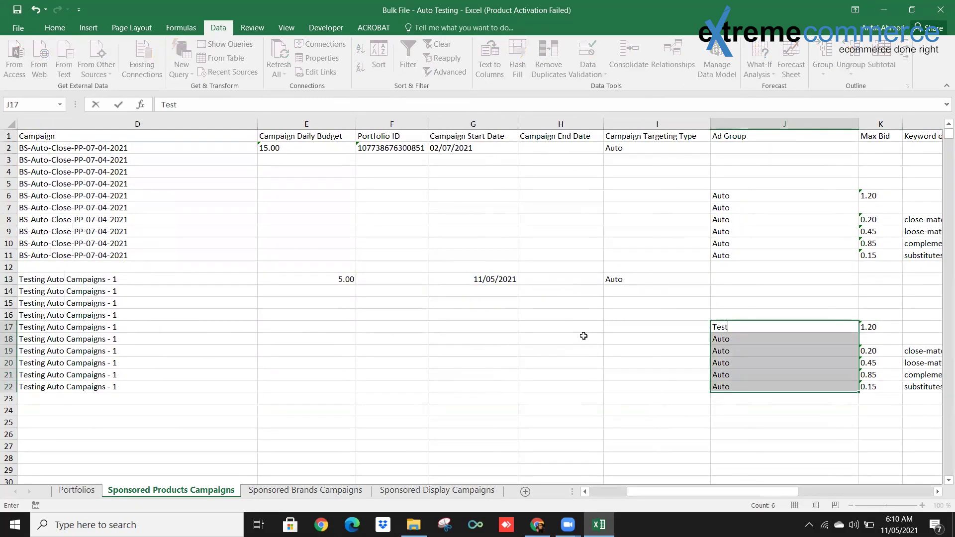
type(" - Auto Ad Group")
key("ctrl+Return")
Examine the Max Bid values of the new ad group and its product targeting rows.
key("Right")
key("Right")
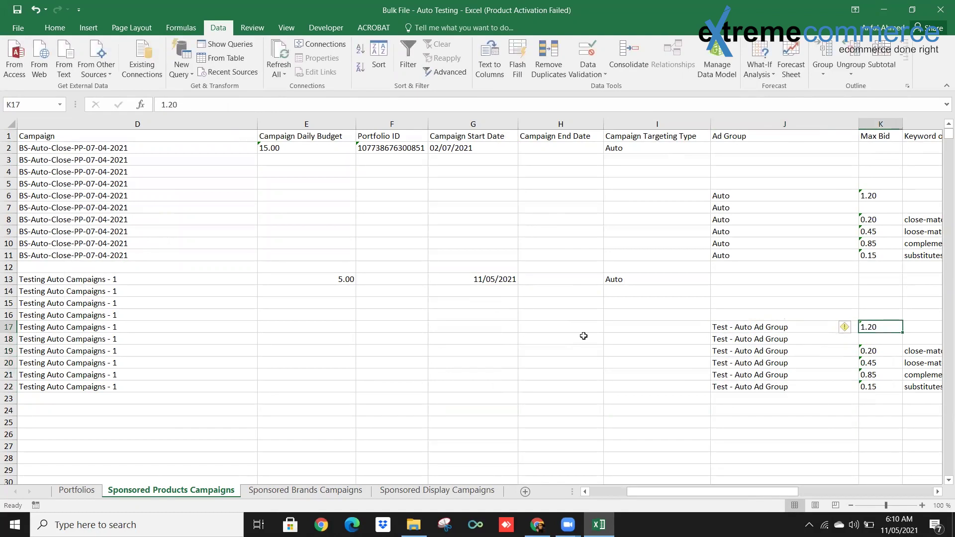
key("Left")
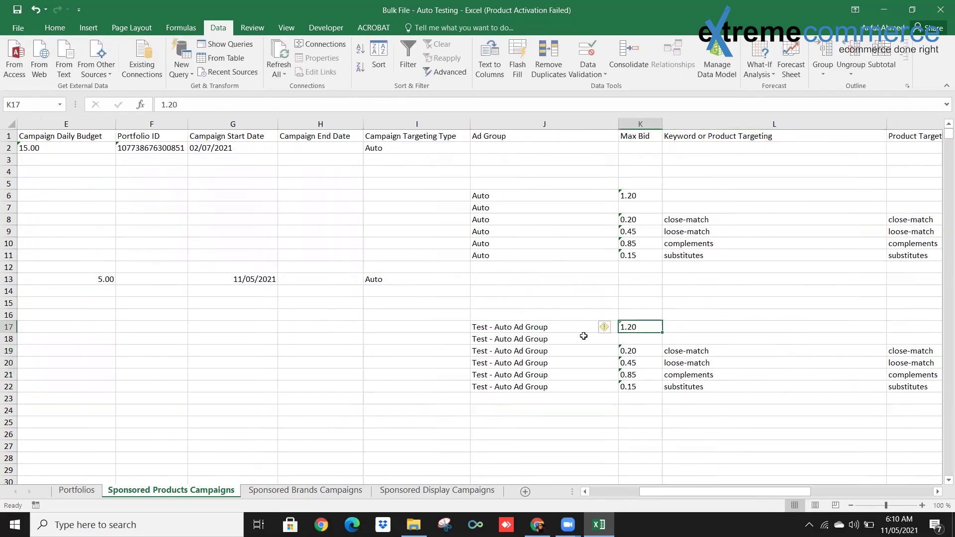
key("Down")
key("Down")
key("Down")
key("Up")
key("Down")
key("Down")
key("Down")
key("Up")
key("Up")
key("Up")
key("Right")
key("Left")
key("Down")
key("Down")
key("Down")
key("Up")
key("Up")
key("Up")
Set the Max Bid to 0.25 for loose-match, 0.30 for complements and 0.35 for substitutes in rows 20 to 22.
key("Down")
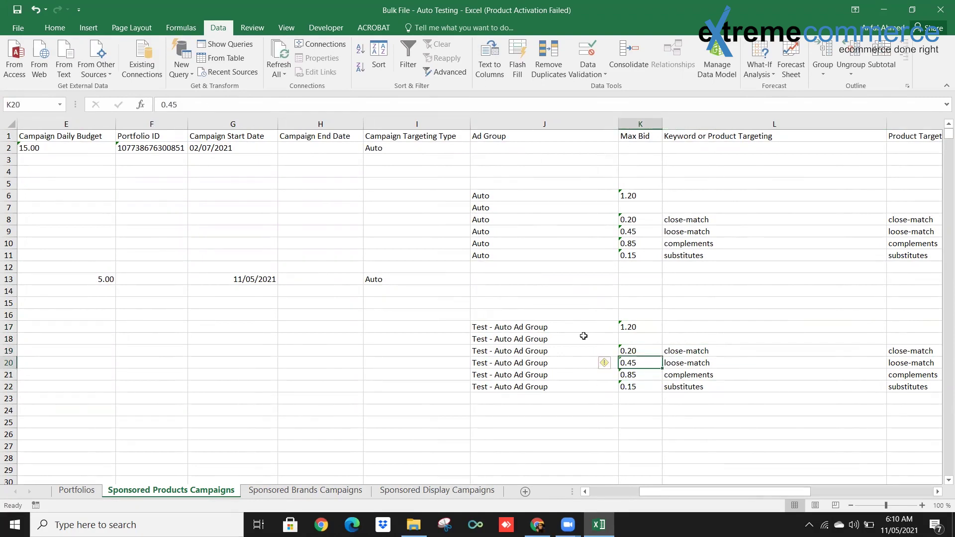
type(".25")
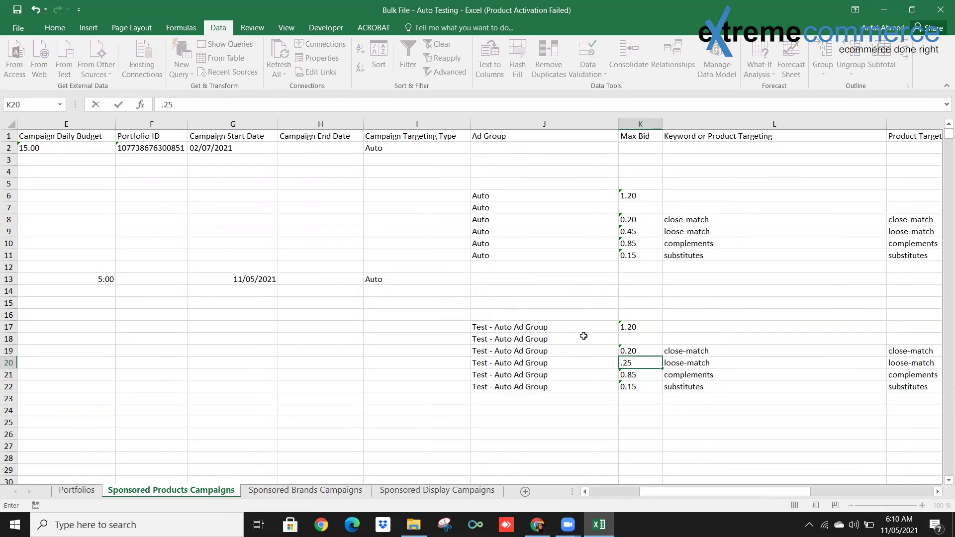
key("Return")
type(".3")
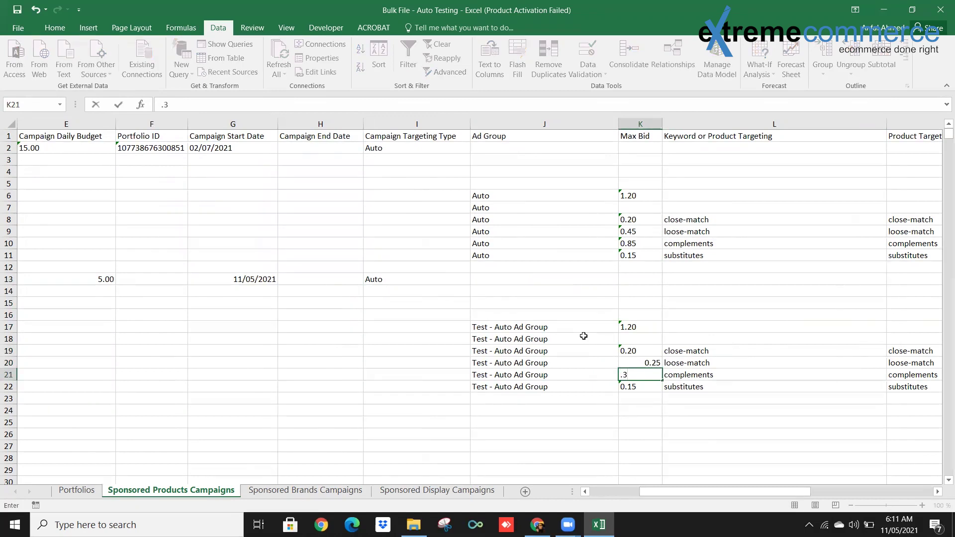
key("Return")
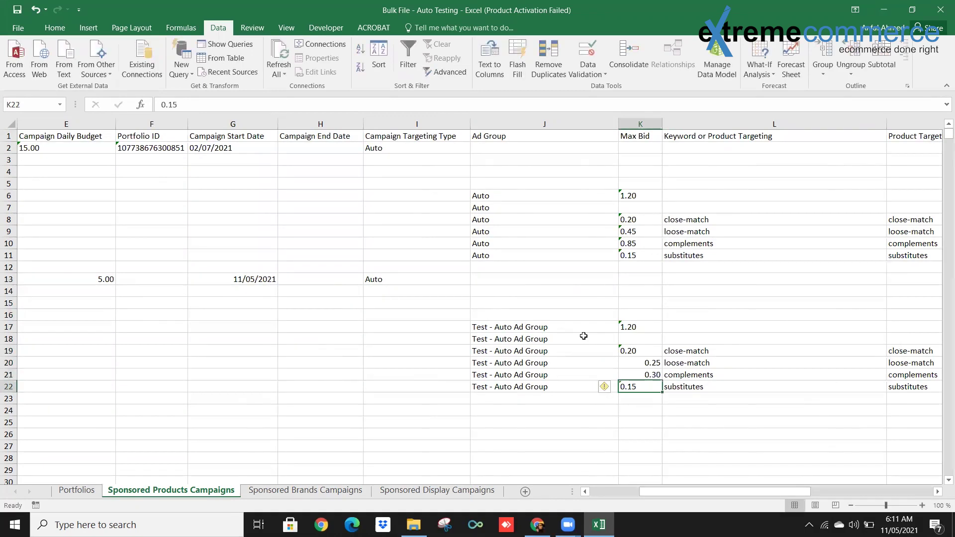
type(".")
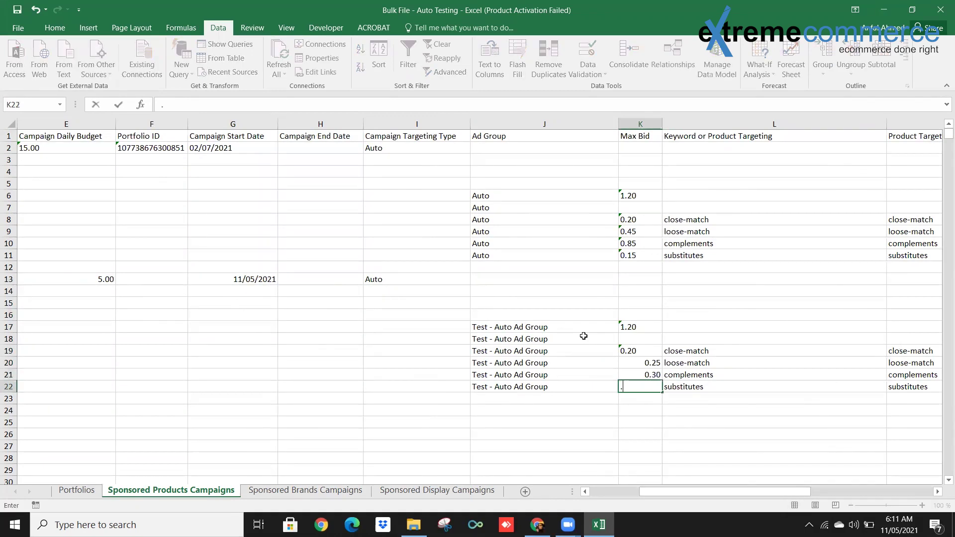
type("35")
key("Return")
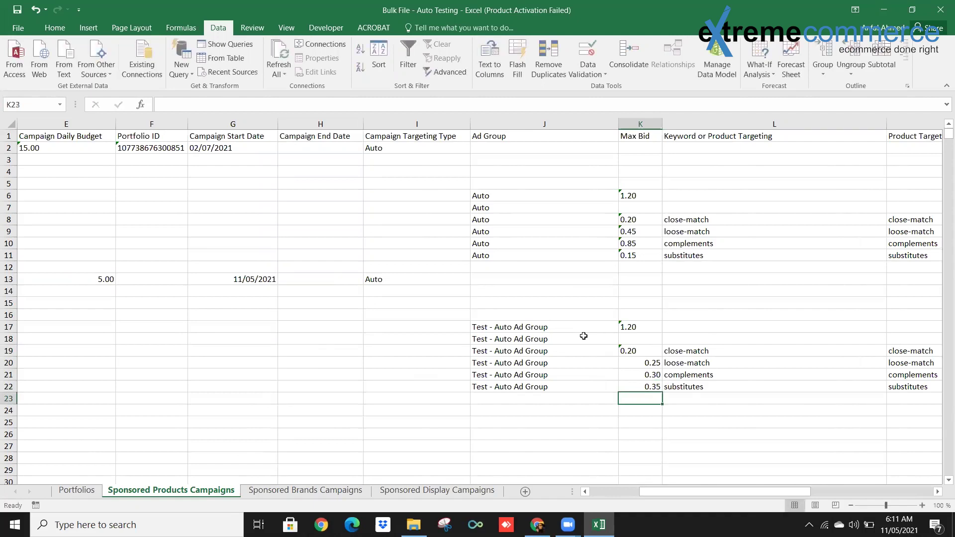
Review the product targeting, Product Targeting ID and Match Type entries in rows 19 to 22 of the new campaign.
key("Right")
key("Up")
key("Up")
key("Right")
key("Left")
key("Up")
key("Up")
key("Right")
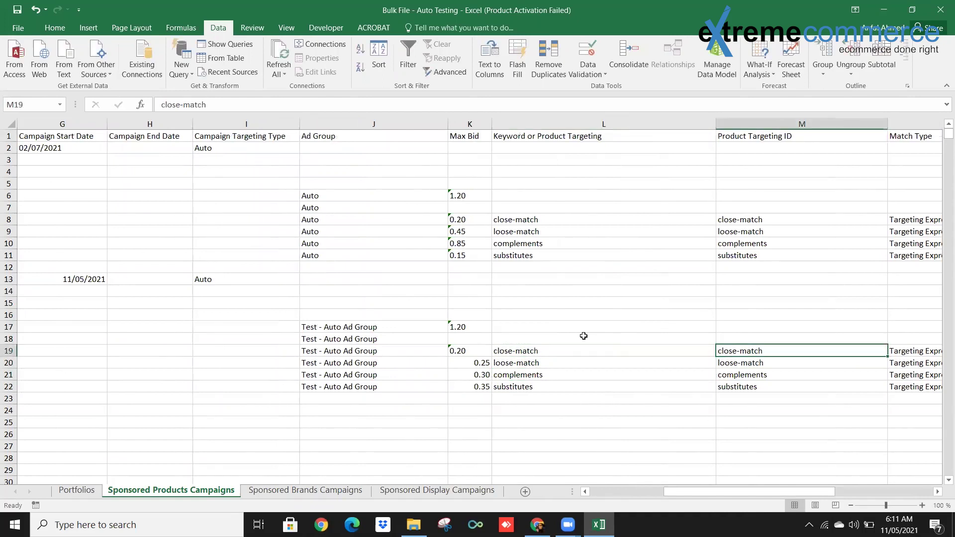
key("Down")
key("Down")
key("Up")
key("Up")
key("Down")
key("Down")
key("Down")
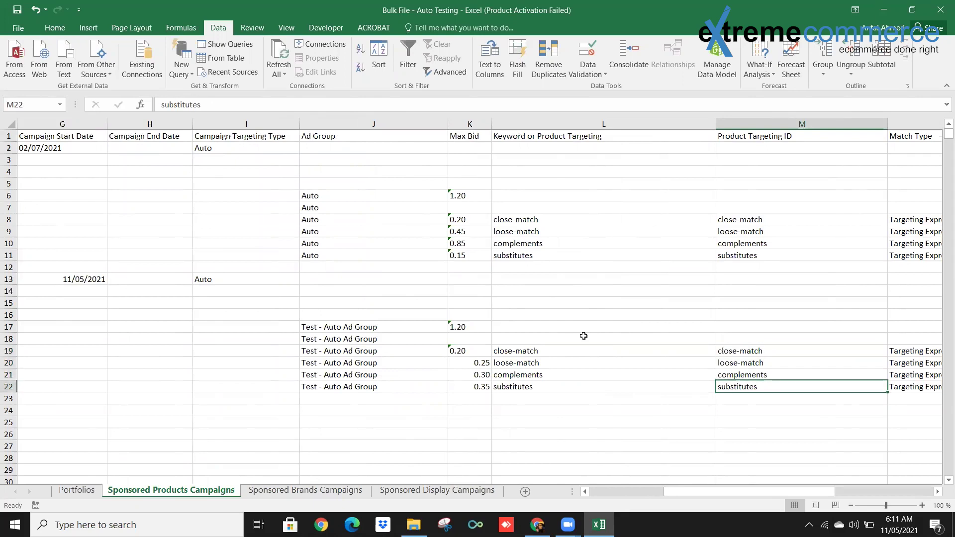
key("Right")
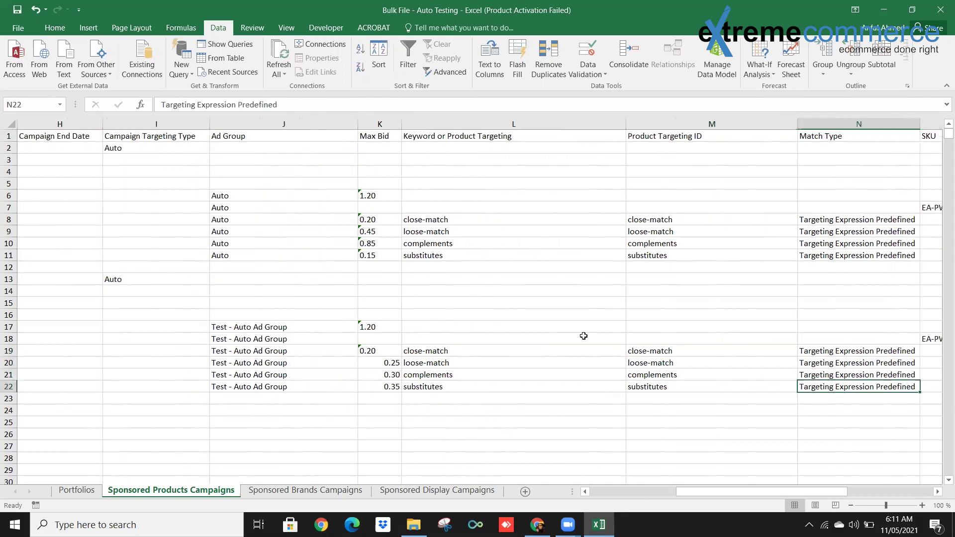
key("Right")
key("Left")
key("Up")
key("Up")
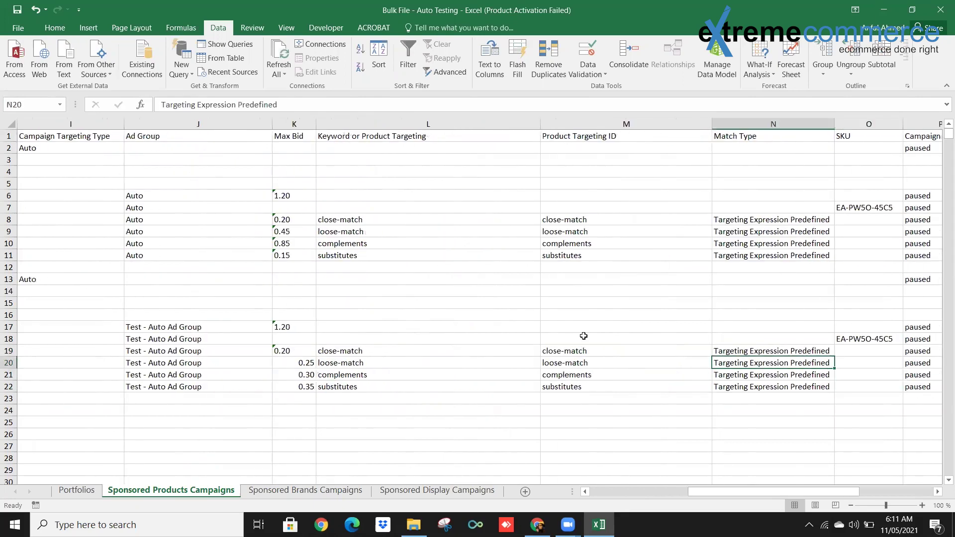
Examine the SKU entry in the new campaign's Ad row and the status columns beside it.
key("Right")
key("Left")
key("Right")
key("Up")
key("Up")
key("Right")
key("Left")
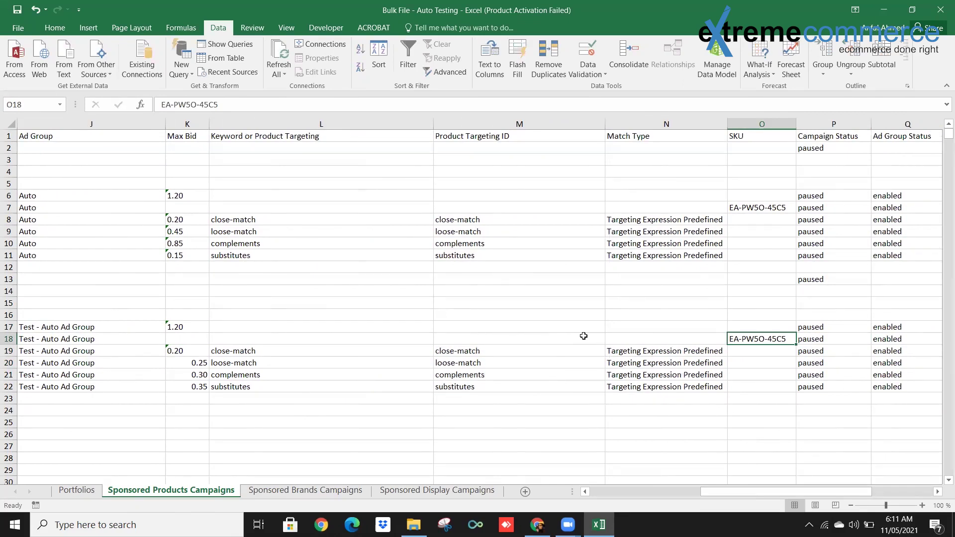
key("Down")
key("Up")
key("Down")
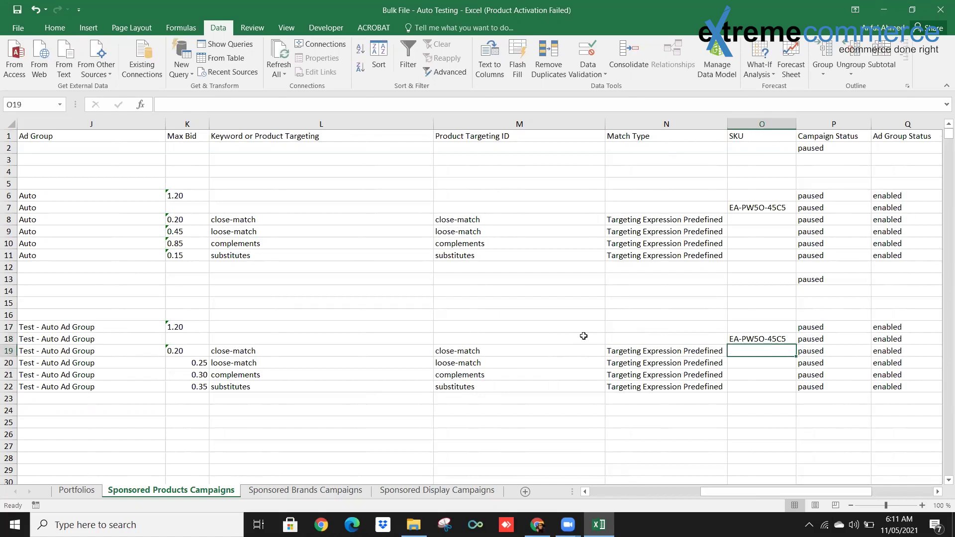
key("Up")
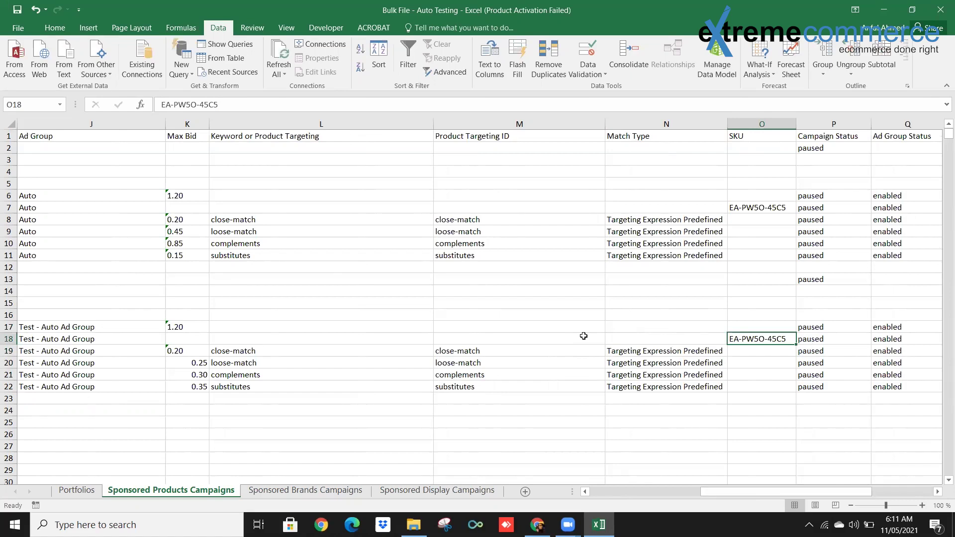
key("Right")
key("Right")
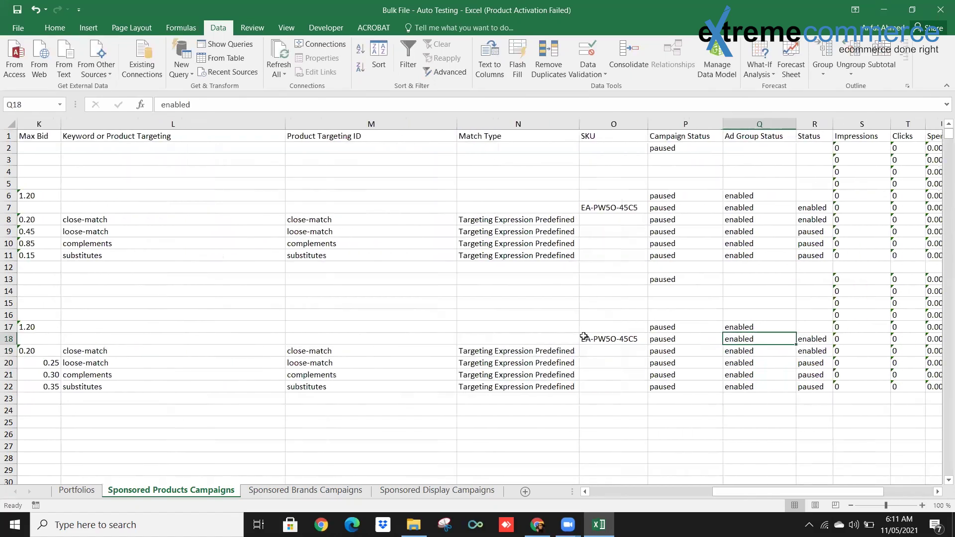
key("Left")
key("Left")
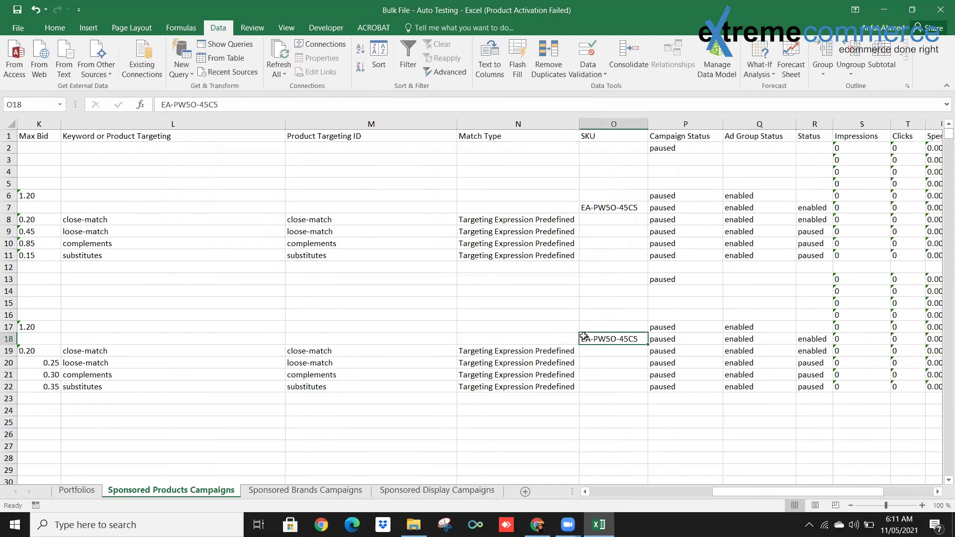
Set the Campaign Status of the new campaign row in P13 to "enabled".
key("Right")
key("Up")
key("Up")
key("Up")
key("Up")
key("Up")
key("Up")
key("Up")
key("Down")
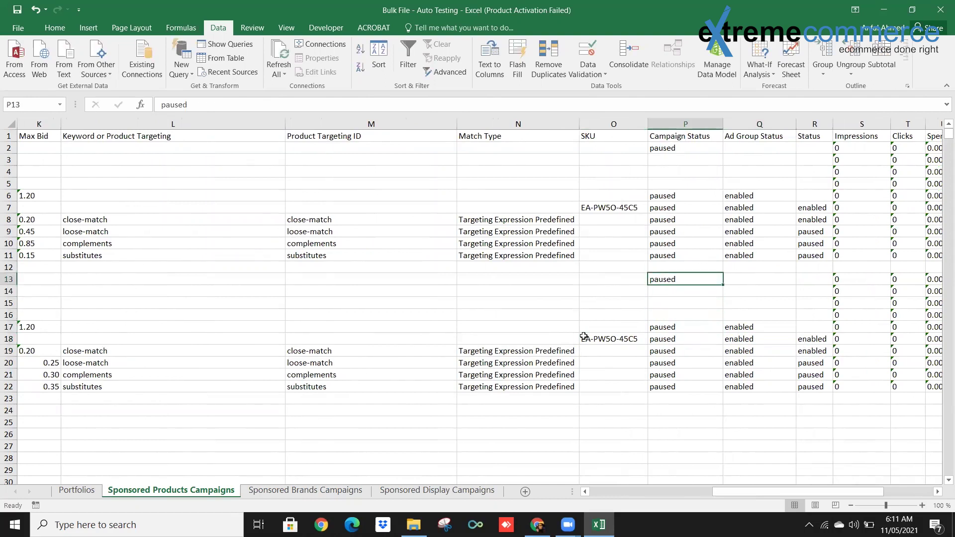
type("enabled")
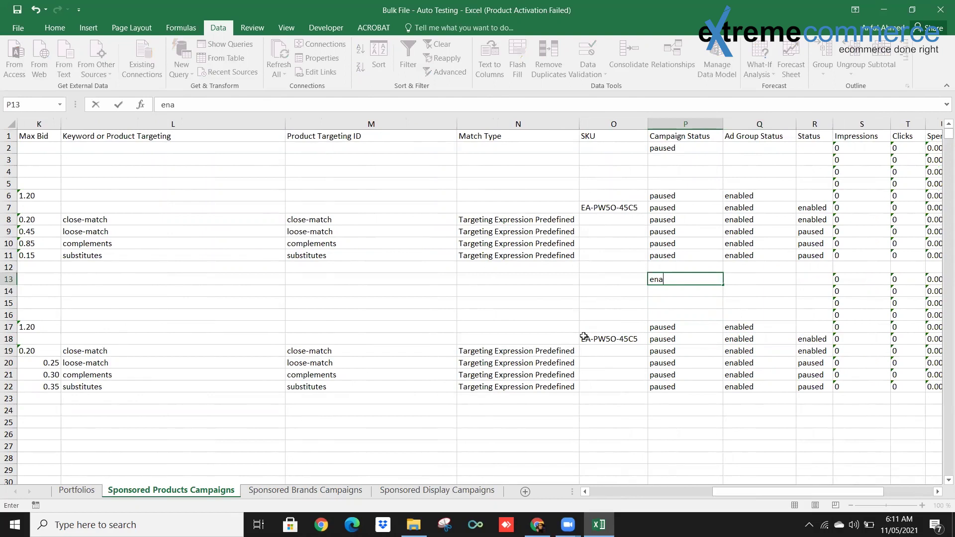
key("Return")
Copy the "enabled" Campaign Status from P13 into cells P17 to P22 of the new campaign.
key("Down")
key("Up")
key("Up")
key("ctrl+c")
key("Down")
key("Down")
key("Down")
key("Down")
key("shift+Down")
key("shift+Down")
key("shift+Down")
key("shift+Down")
key("shift+Down")
key("ctrl+v")
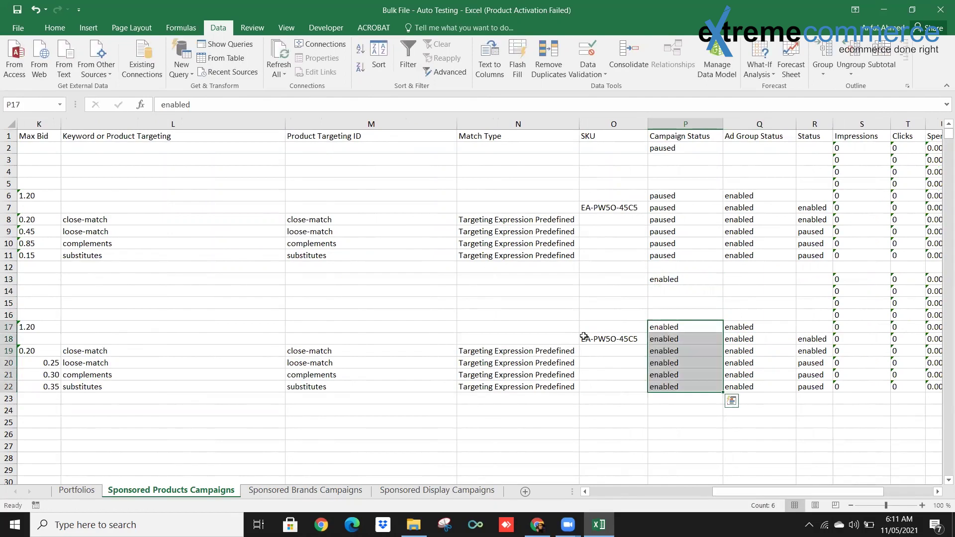
key("Escape")
Examine the Status entries of the new campaign's Ad and Product Targeting rows.
key("Right")
key("Right")
key("Down")
key("Down")
key("Down")
key("Down")
key("Up")
key("Up")
key("Up")
key("Down")
key("Down")
key("Down")
key("Up")
key("Up")
key("Up")
key("Down")
key("Down")
key("Down")
key("Down")
key("Up")
key("Up")
Check the Product Targeting ID, Match Type and SKU columns of the new product targeting rows against their statuses.
key("Left")
key("Left")
key("Left")
key("Left")
key("Left")
key("Right")
key("Right")
key("Down")
key("Down")
key("Down")
key("Right")
key("Right")
key("Right")
key("Right")
key("Right")
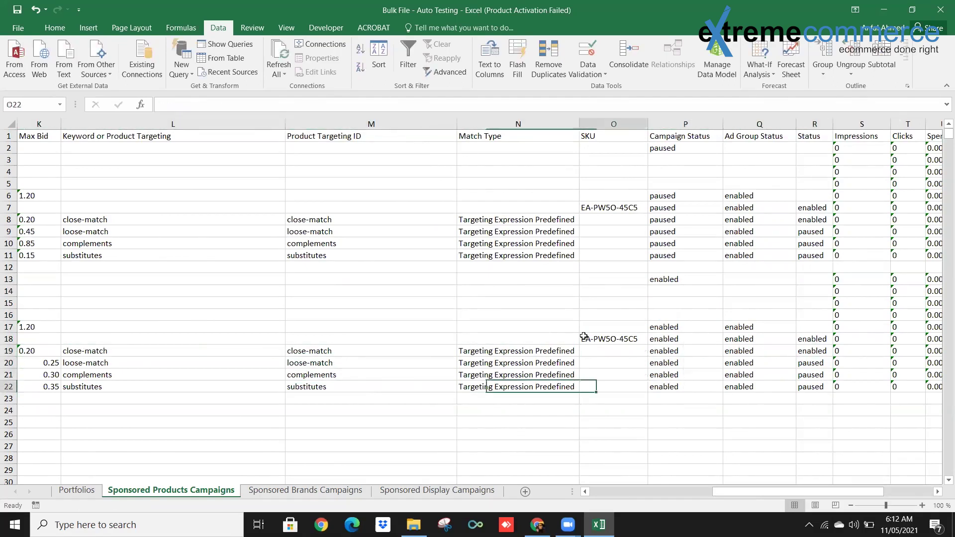
Copy the "enabled" Status from the close-match row into R20 for the loose-match target.
key("Up")
key("Up")
key("Up")
key("Up")
key("Down")
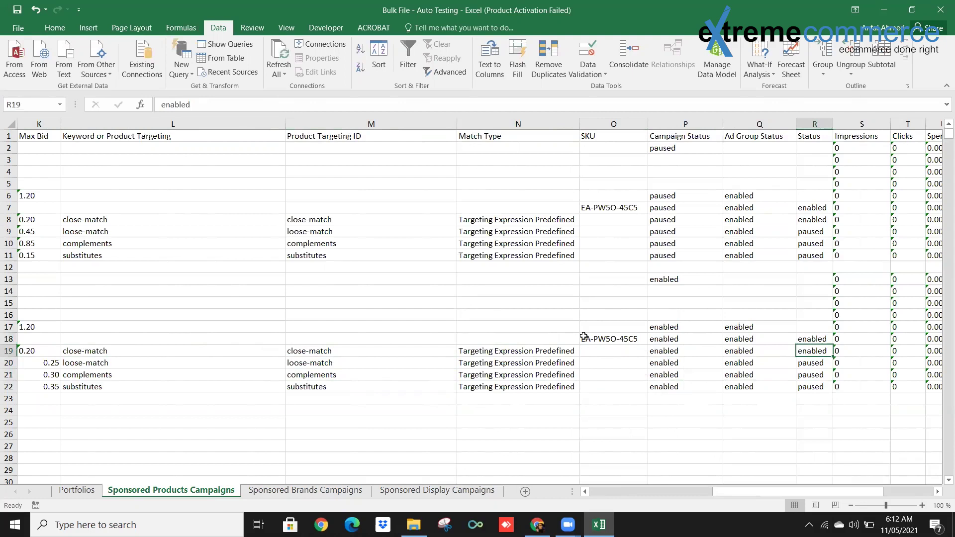
key("Down")
key("Up")
key("Down")
key("Up")
key("ctrl+c")
key("Down")
key("Return")
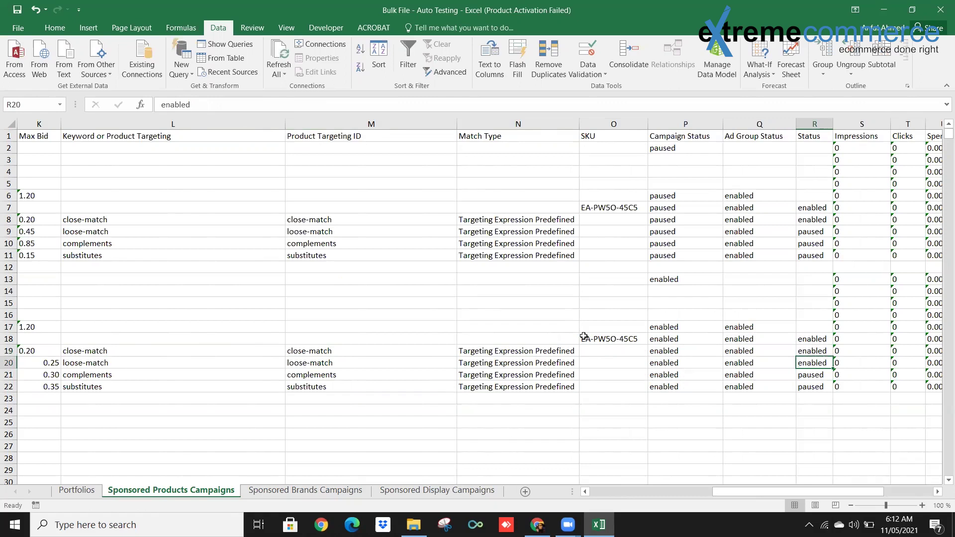
Review the Status entries of the complements and substitutes targets in rows 21 and 22.
key("Down")
key("Down")
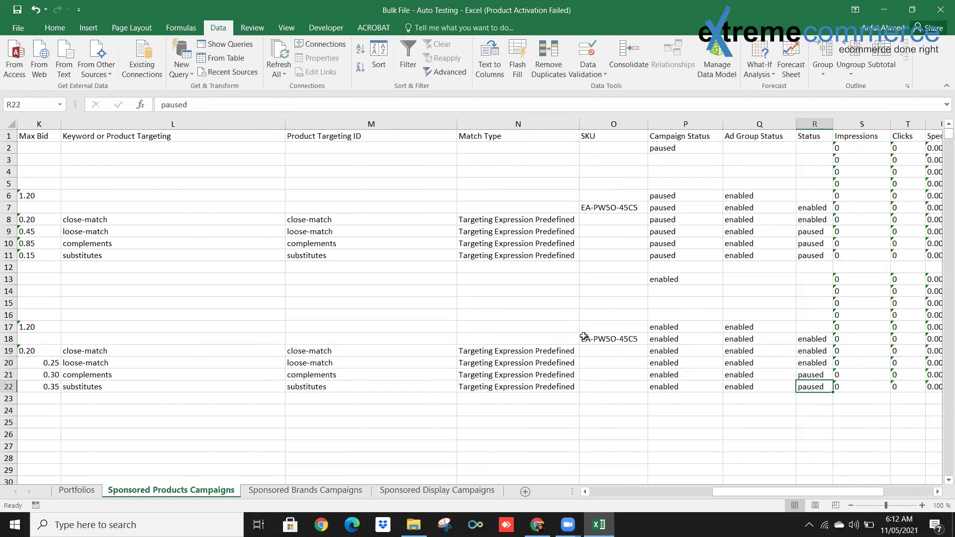
key("Up")
key("Down")
key("Up")
key("Down")
key("Up")
key("Up")
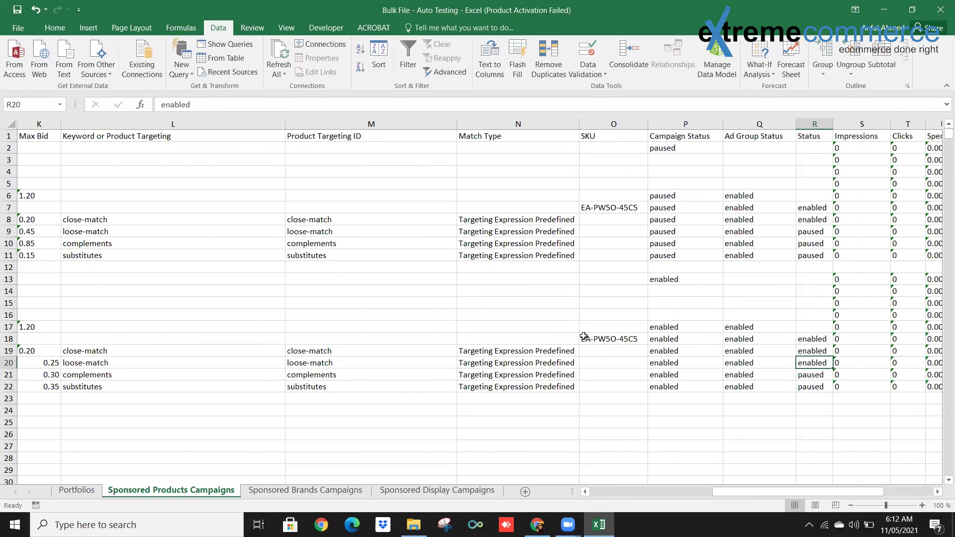
Review the performance columns from Impressions to ACoS and the new campaign's Bidding strategy in row 13.
key("Up")
key("Right")
key("Right")
key("Right")
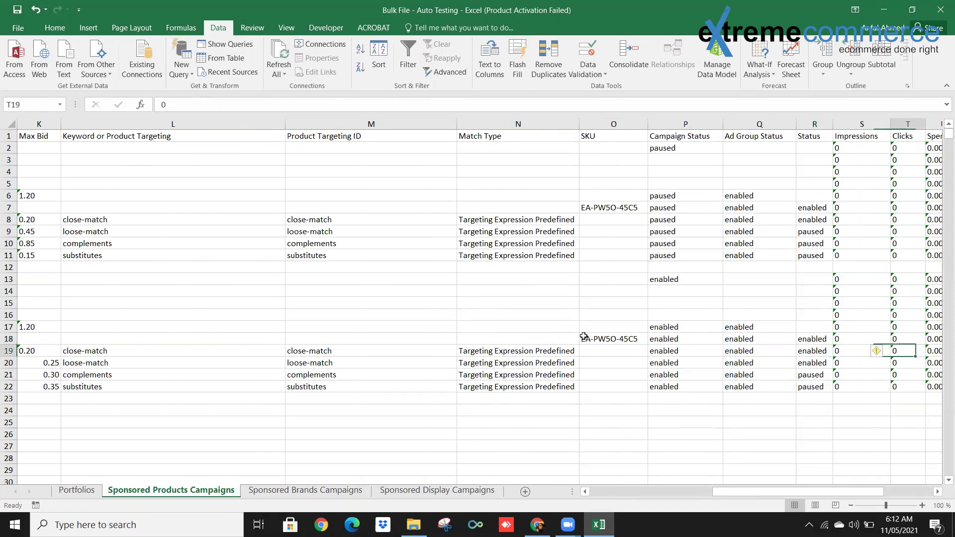
key("Right")
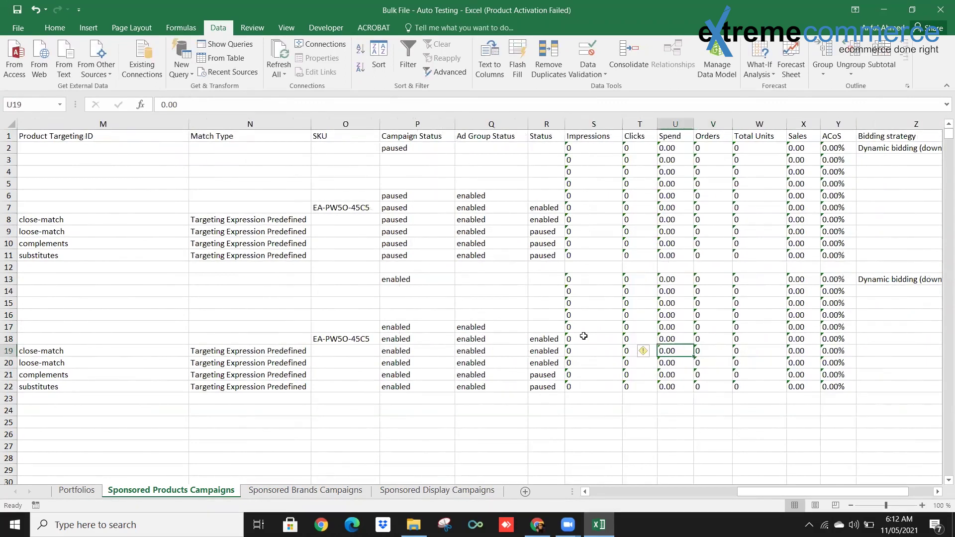
key("Right")
key("Right")
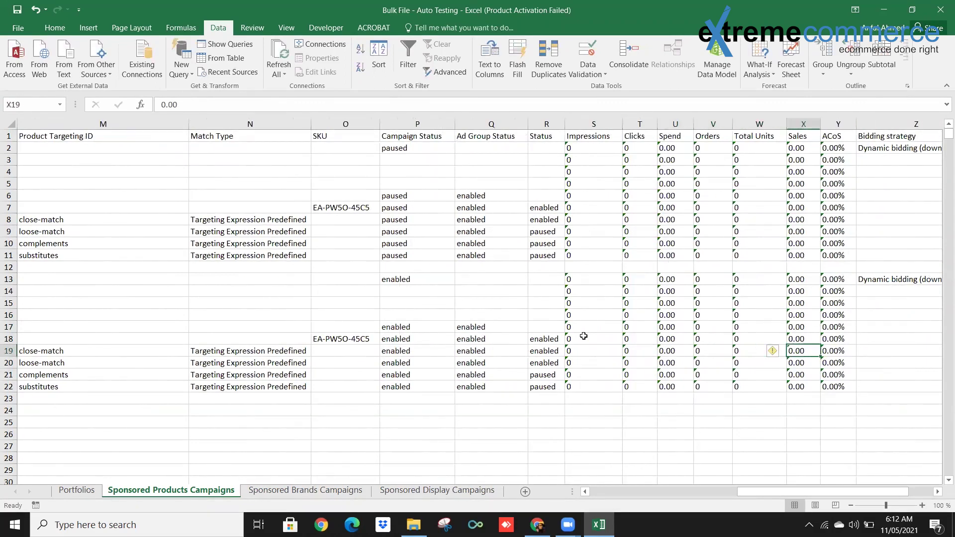
key("Right")
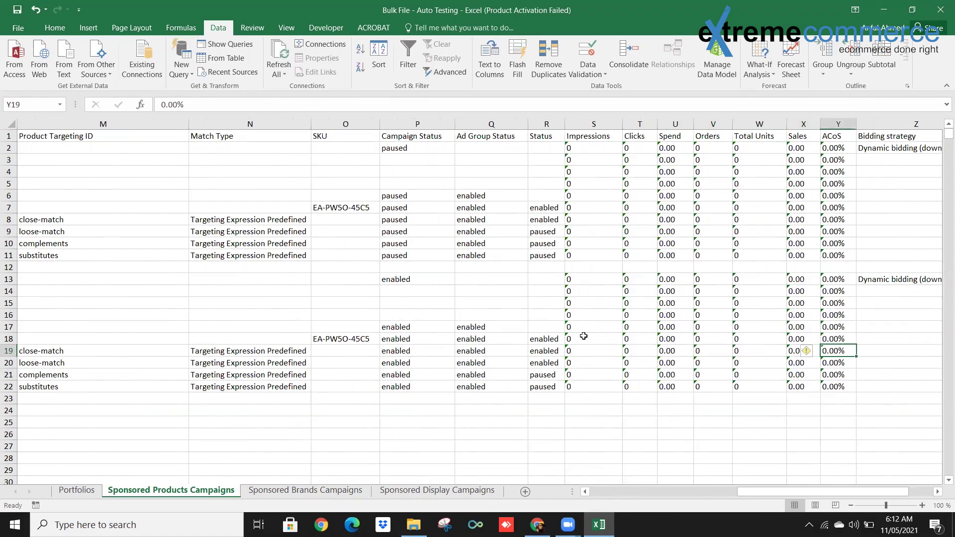
key("Up")
key("Up")
key("Up")
key("Up")
key("Up")
key("Up")
key("Right")
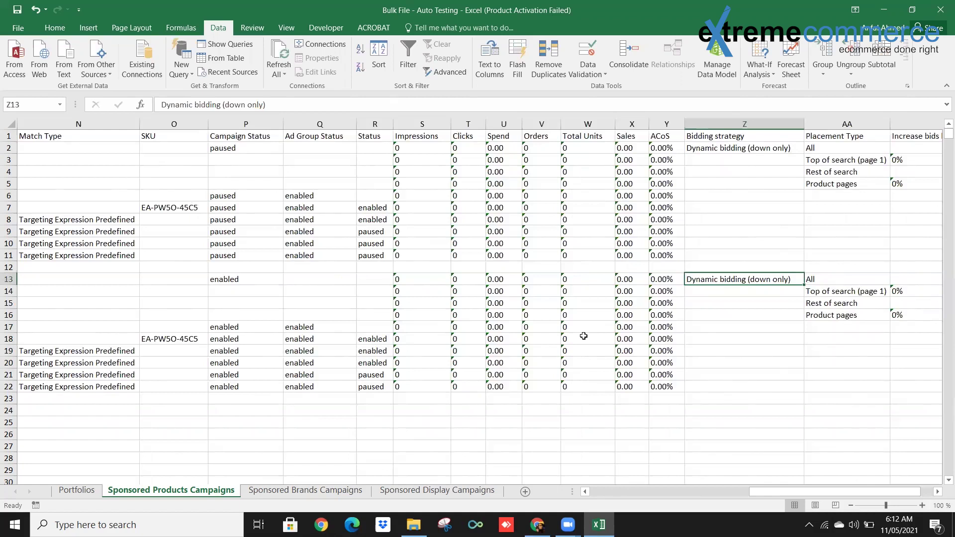
Set the new campaign's bid increase for the Product pages placement in AB16 to 10%.
key("Down")
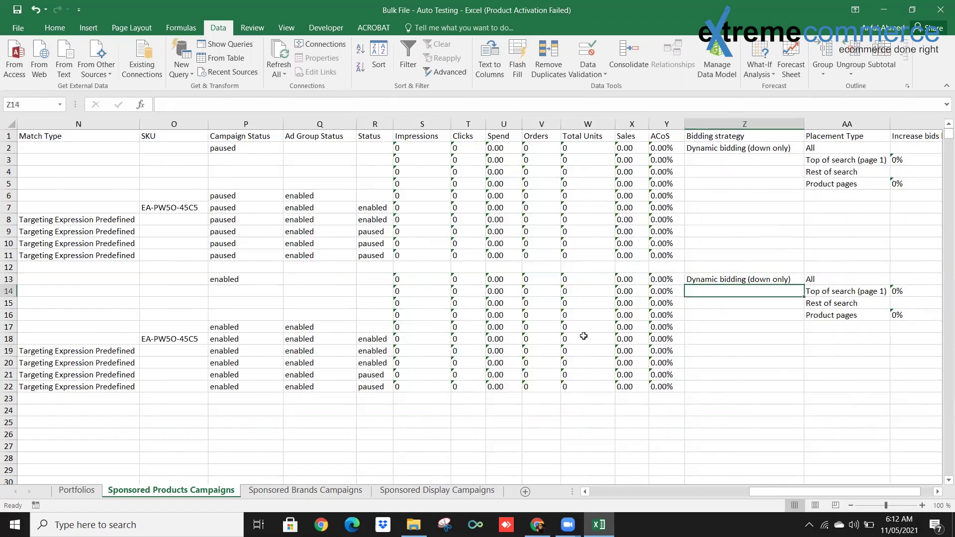
key("Right")
key("Right")
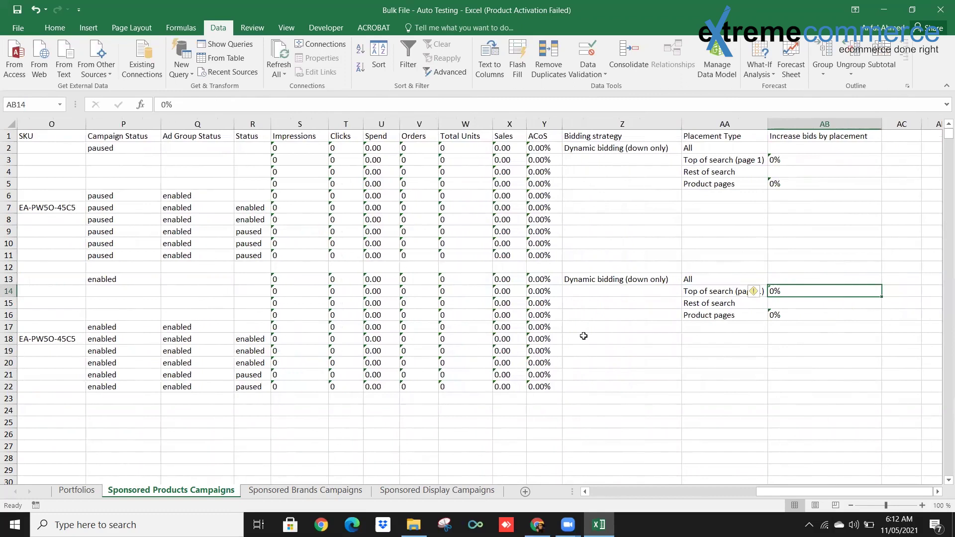
key("Down")
key("Down")
key("F2")
key("shift+Right")
type("10")
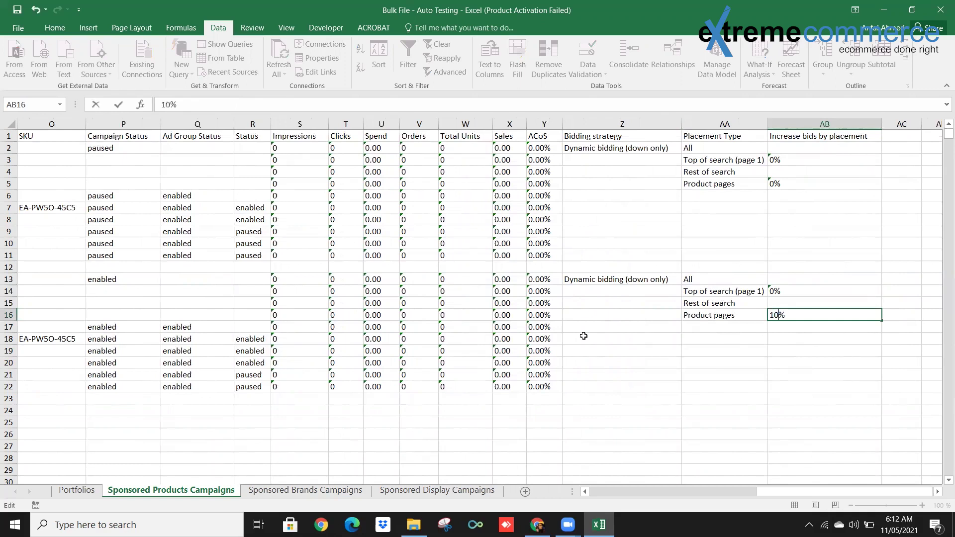
key("Return")
key("Up")
key("Left")
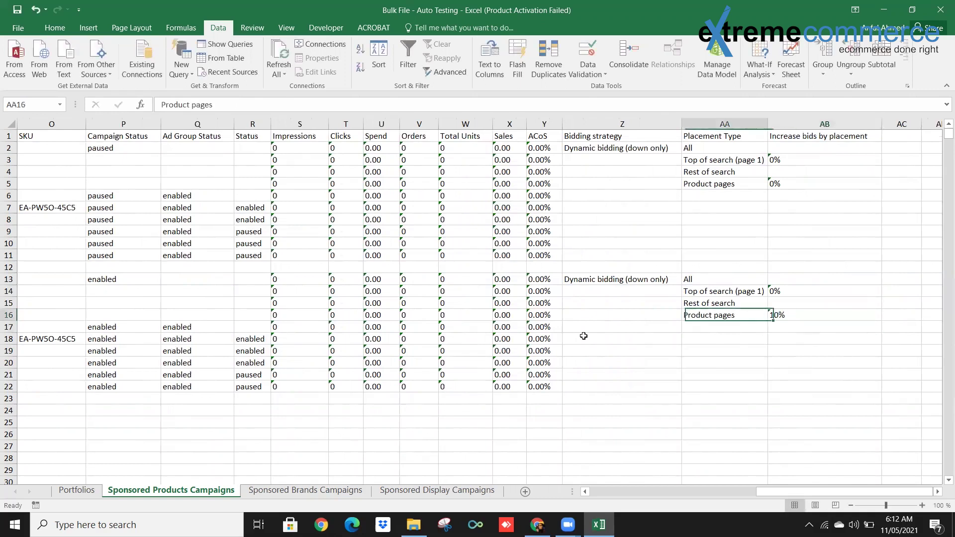
Delete the original campaign's rows and the blank separator row, rows 2 to 12, leaving only the new campaign.
key("Home")
key("ctrl+Up")
key("Home")
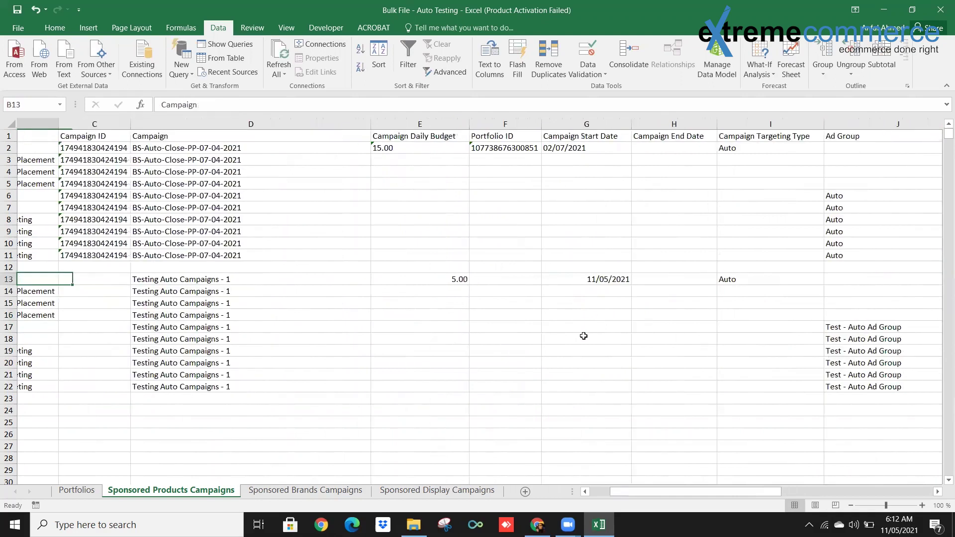
key("Up")
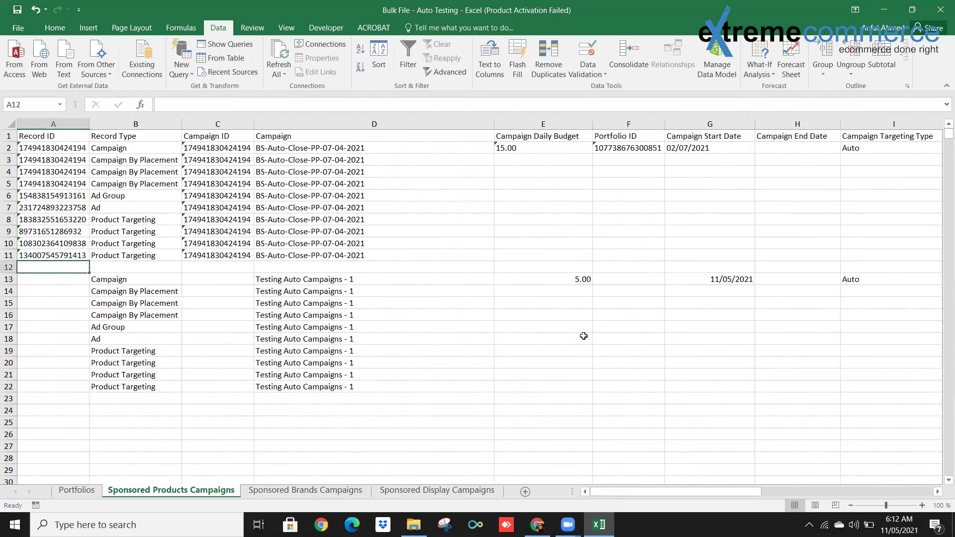
key("shift+Up")
key("ctrl+shift+Up")
key("shift+Down")
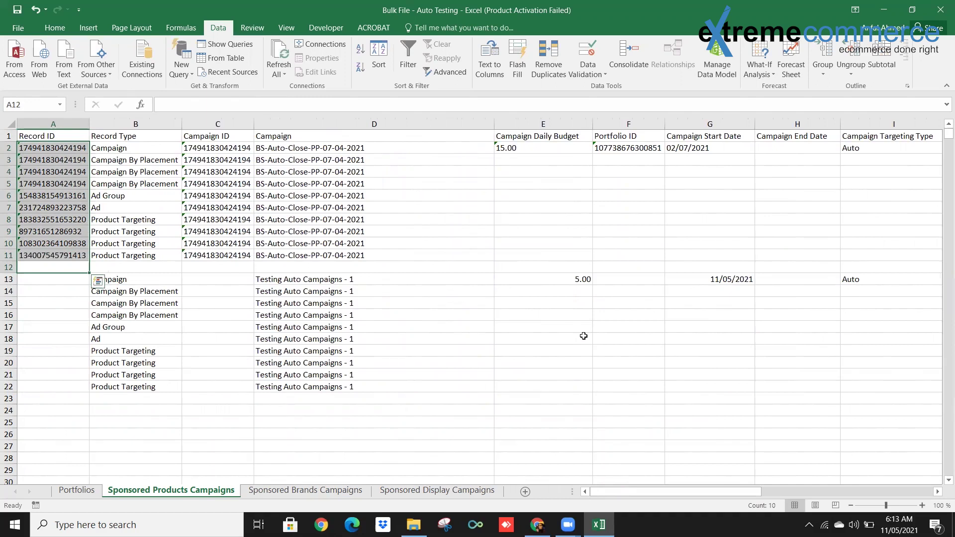
key("ctrl+shift+Right")
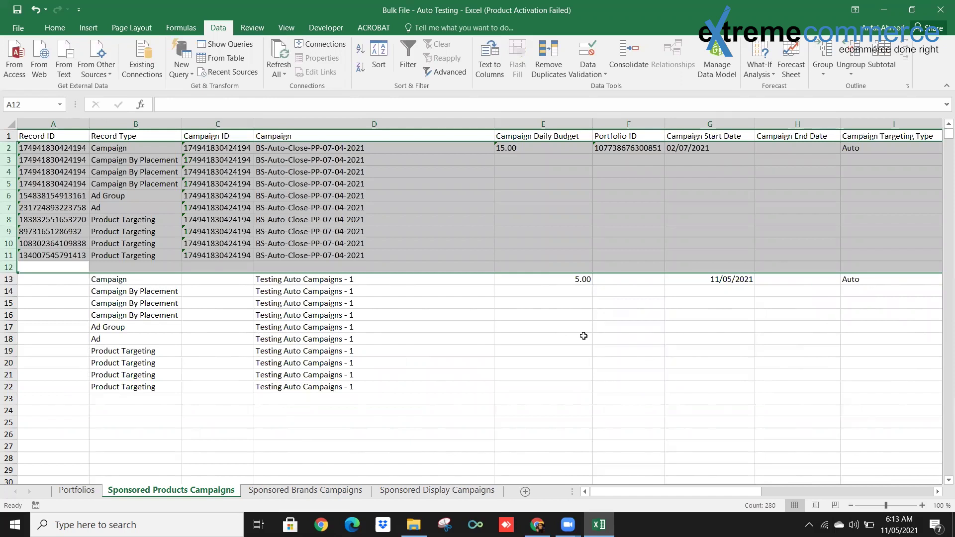
key("ctrl+minus")
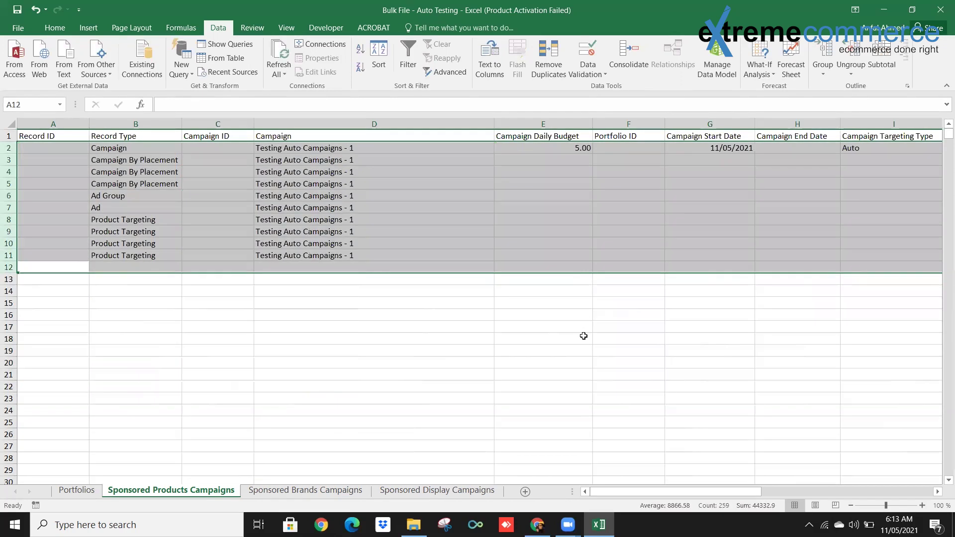
key("Down")
key("Right")
key("Up")
key("Up")
key("Up")
key("Up")
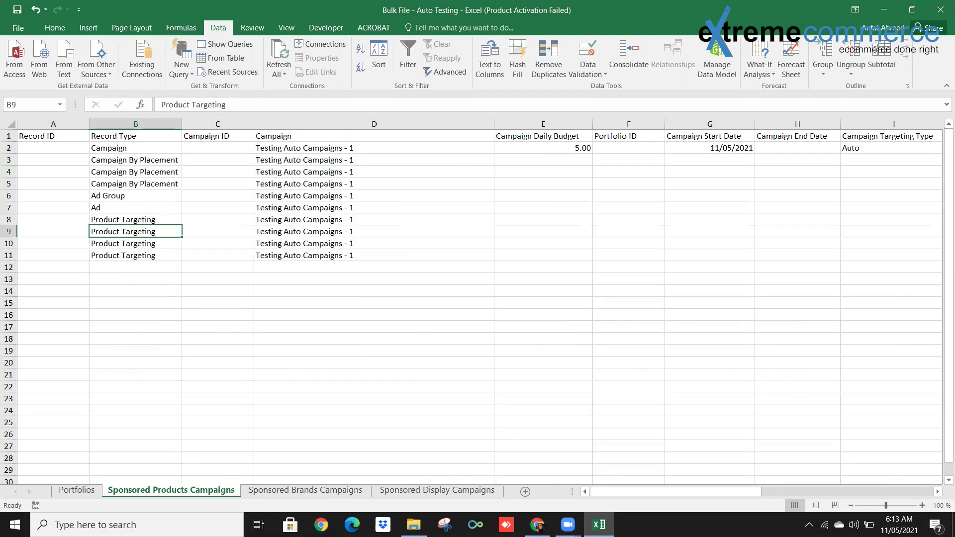
Switch to the Bulk operations page in Chrome and upload "Bulk File - Auto Testing" from the Desktop to process its changes.
key("alt+Tab")
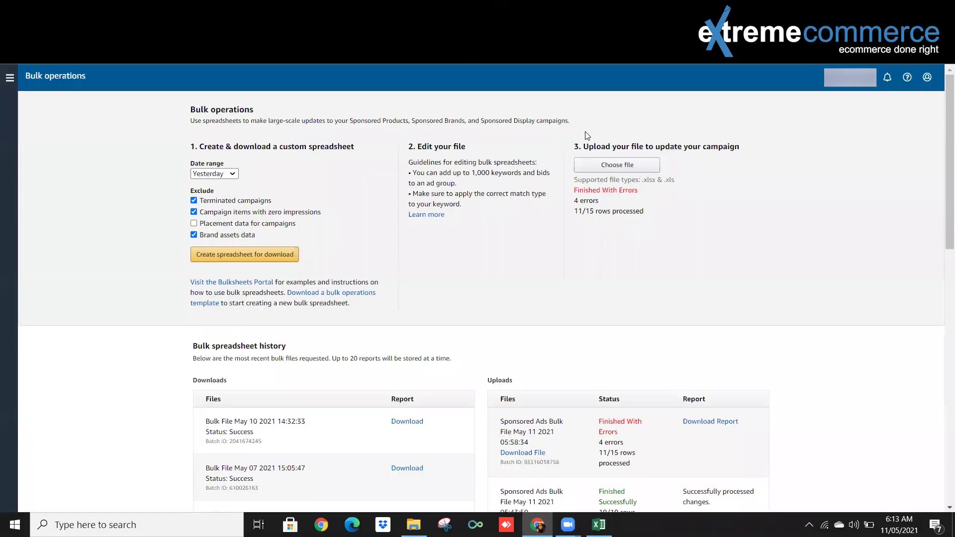
left_click(601, 166)
left_click(402, 252)
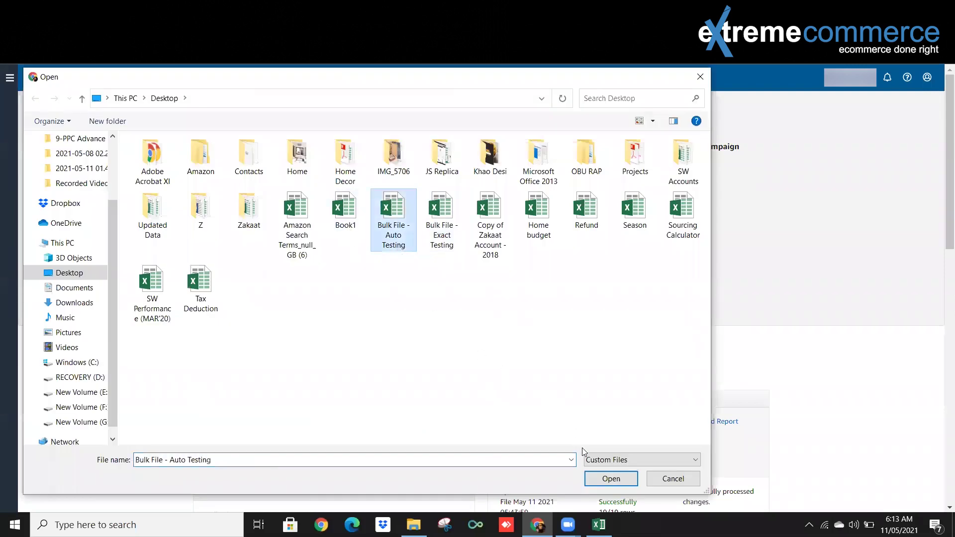
left_click(611, 478)
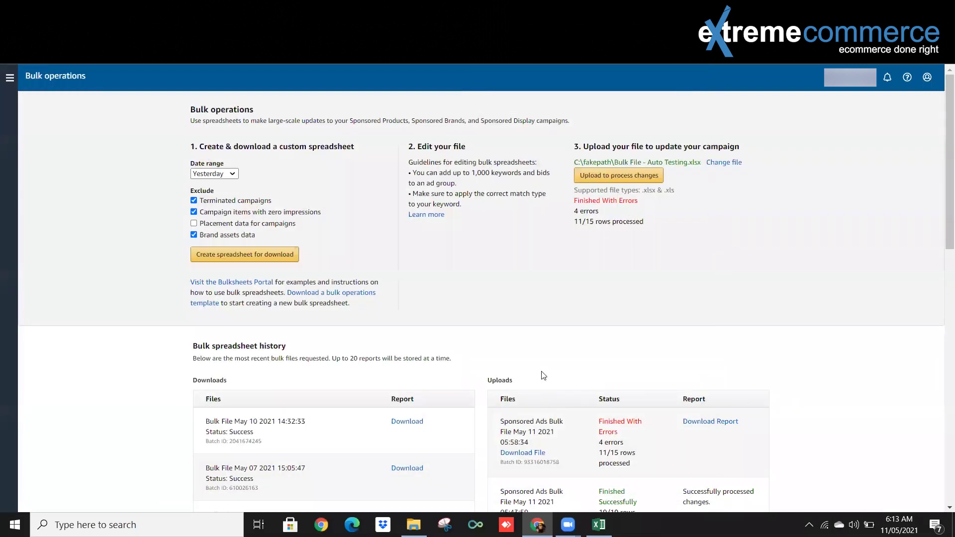
left_click(604, 176)
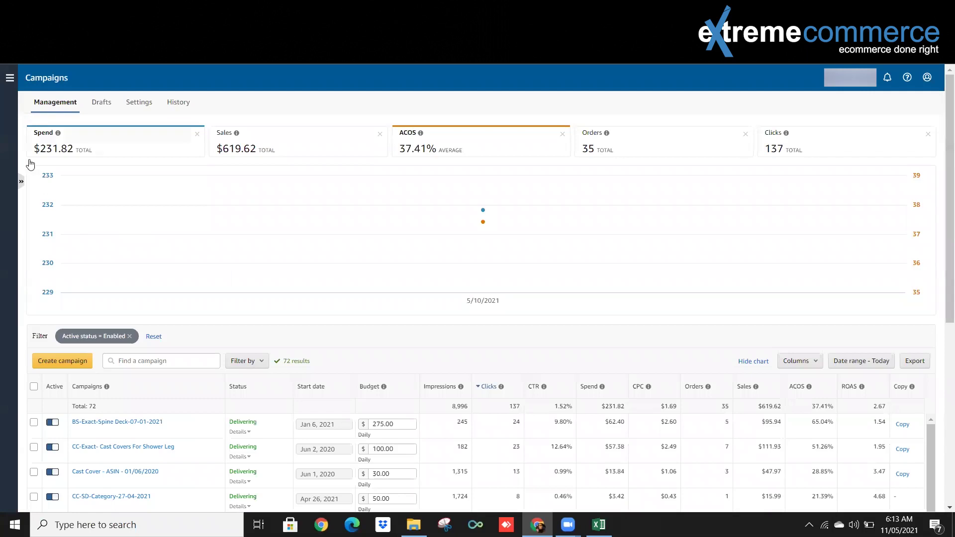
Copy the campaign name "Testing Auto Campaigns - 1" from the Excel bulk file and search for it in the Chrome campaign manager.
left_click(21, 181)
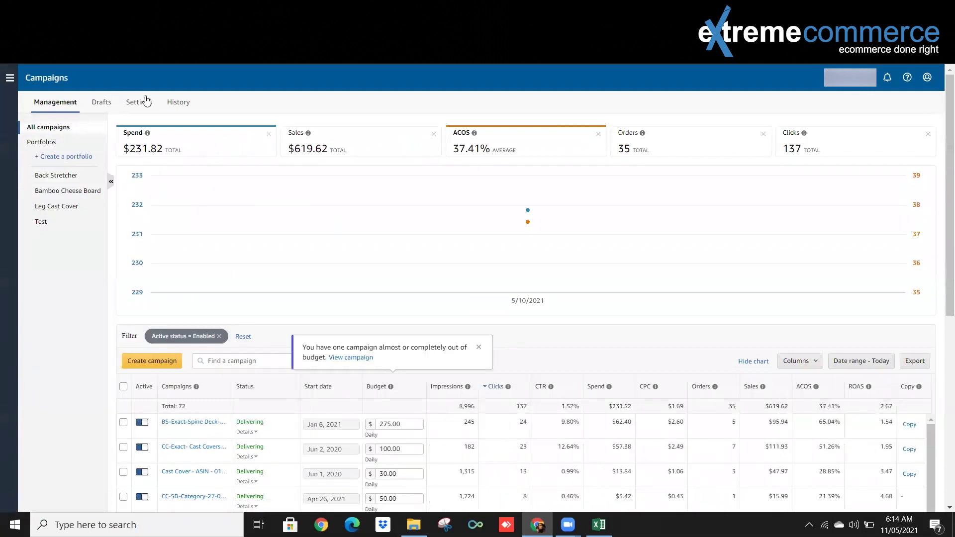
left_click(600, 525)
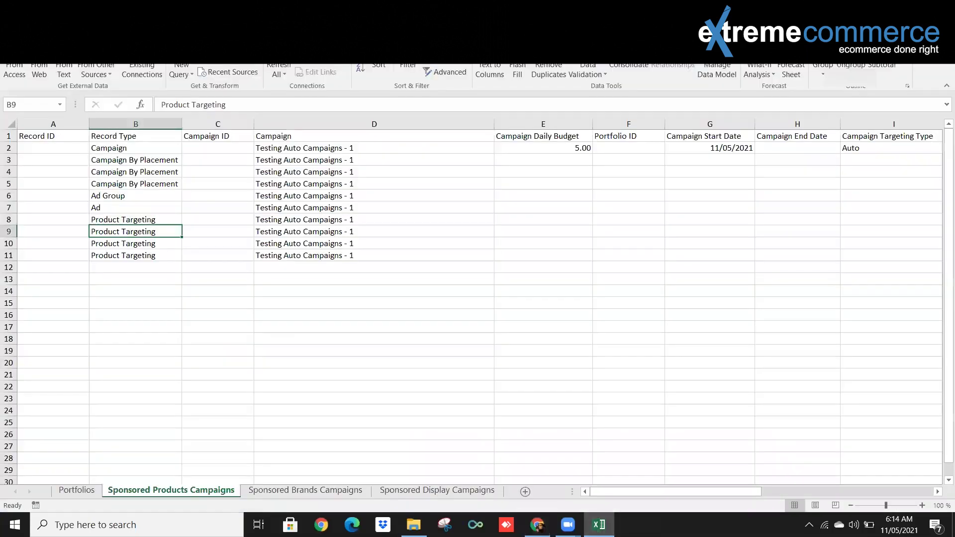
left_click(308, 255)
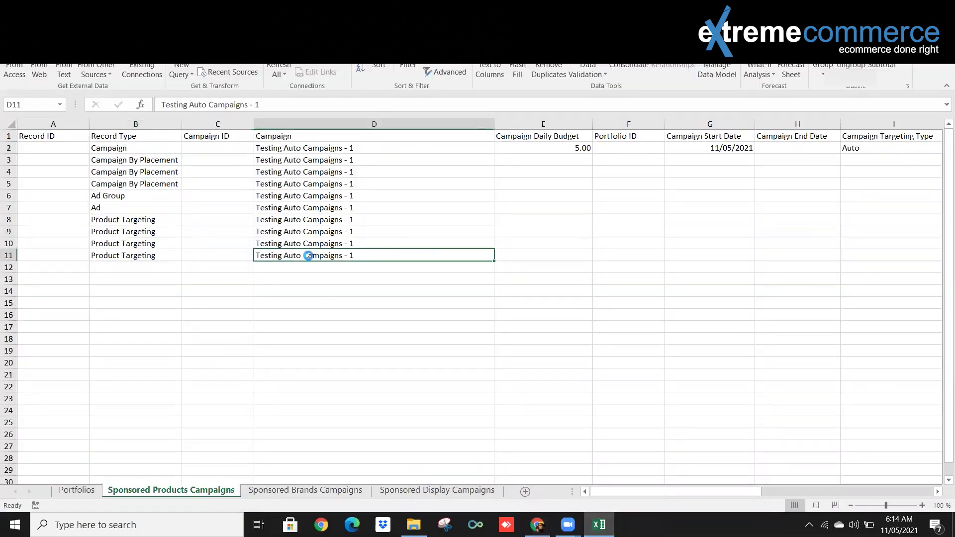
key("ctrl+c")
key("alt+Tab")
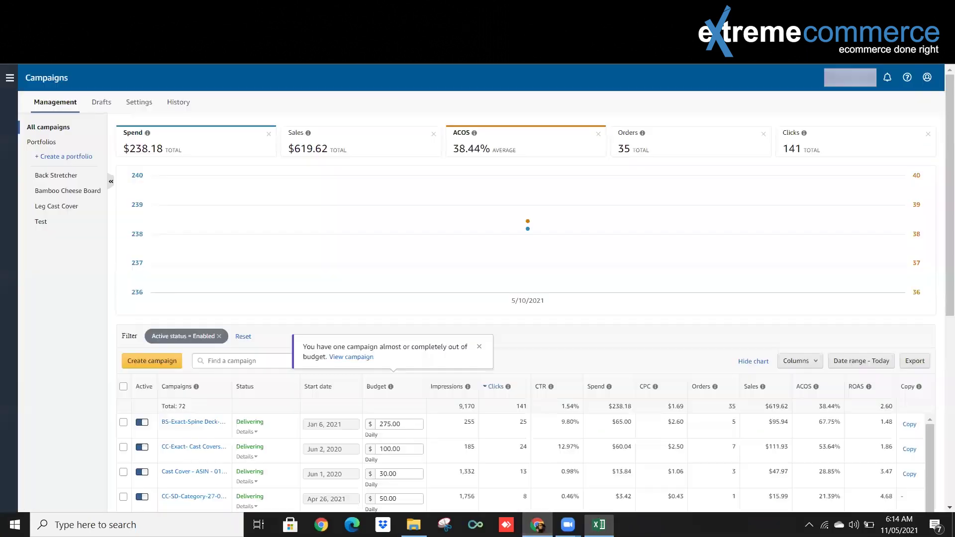
left_click(269, 358)
key("ctrl+v")
key("Return")
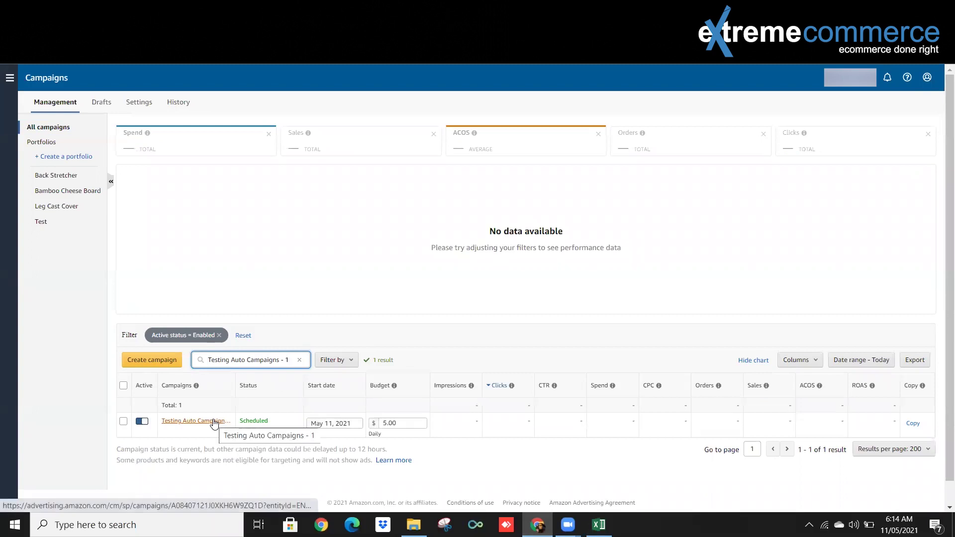
Open the Testing Auto Campaigns - 1 campaign and review its placement bid adjustments and campaign settings.
left_click(214, 422)
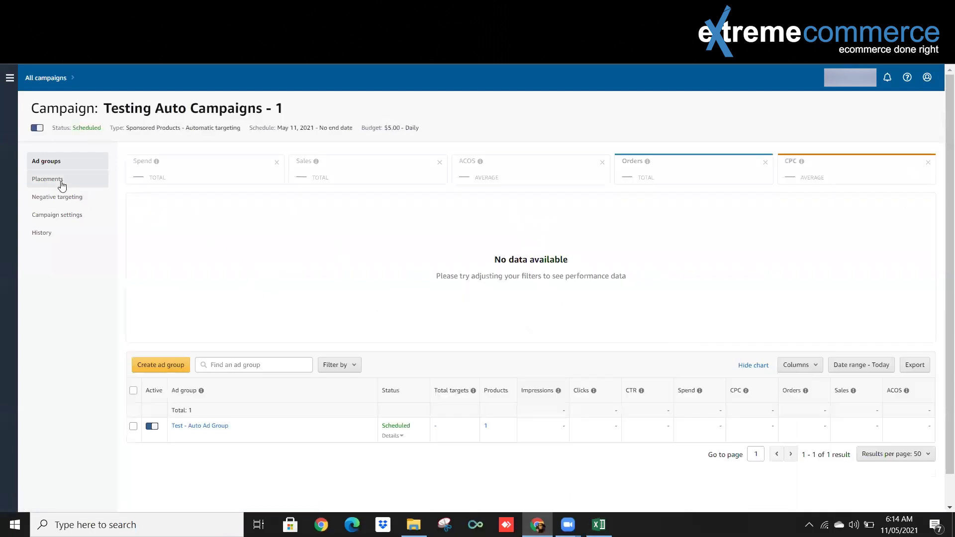
left_click(62, 185)
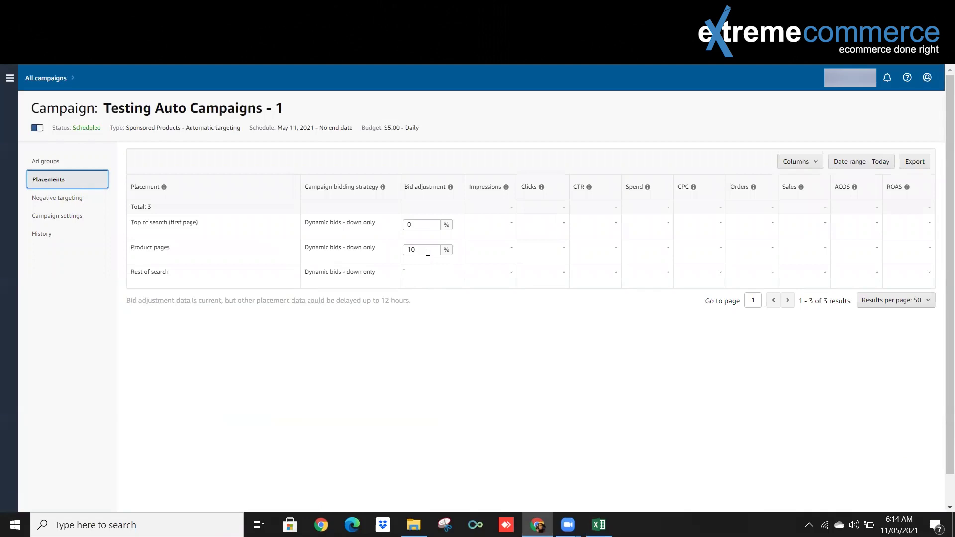
left_click(78, 218)
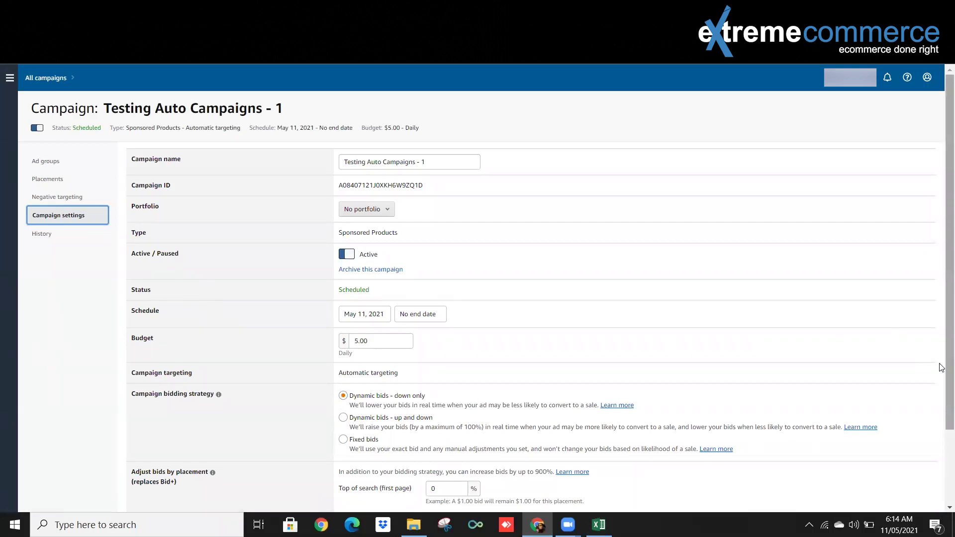
scroll(941, 386, "down", 1)
scroll(941, 386, "down", 1)
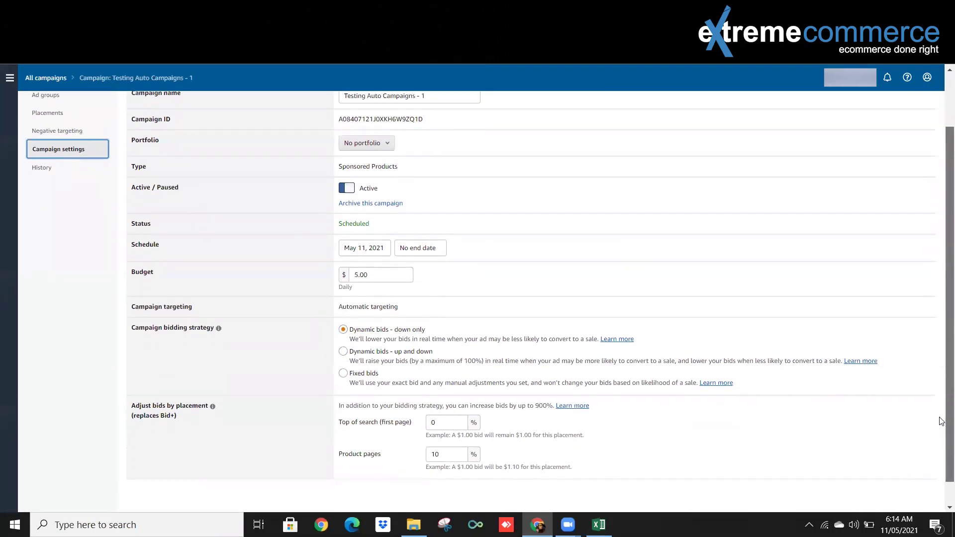
Go back to the campaign's ad groups, open Test - Auto Ad Group and view its targeting.
scroll(941, 391, "up", 1)
left_click(55, 157)
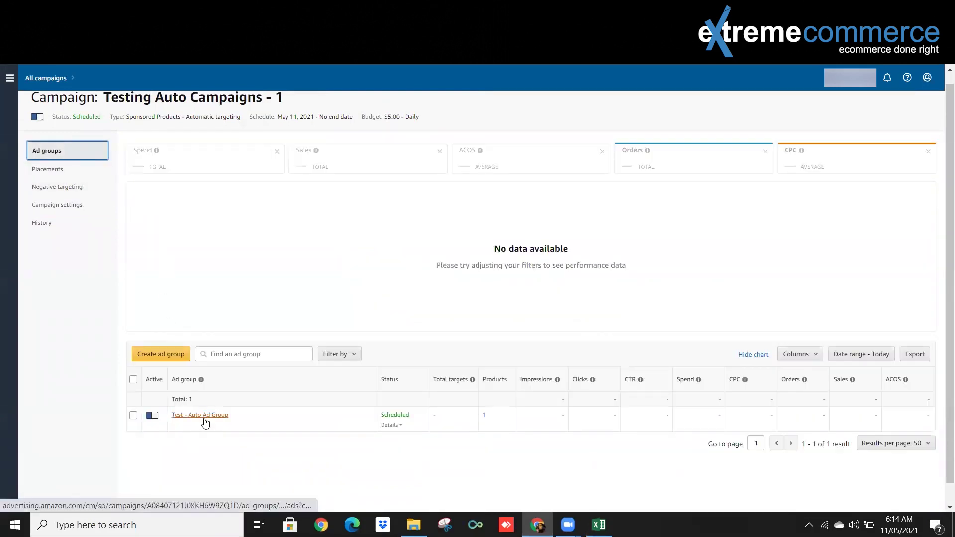
left_click(206, 421)
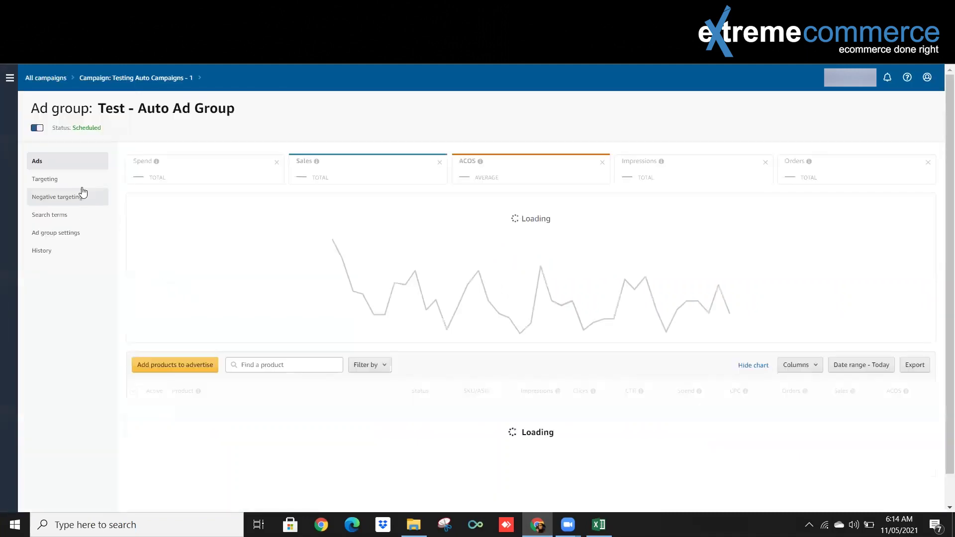
left_click(75, 185)
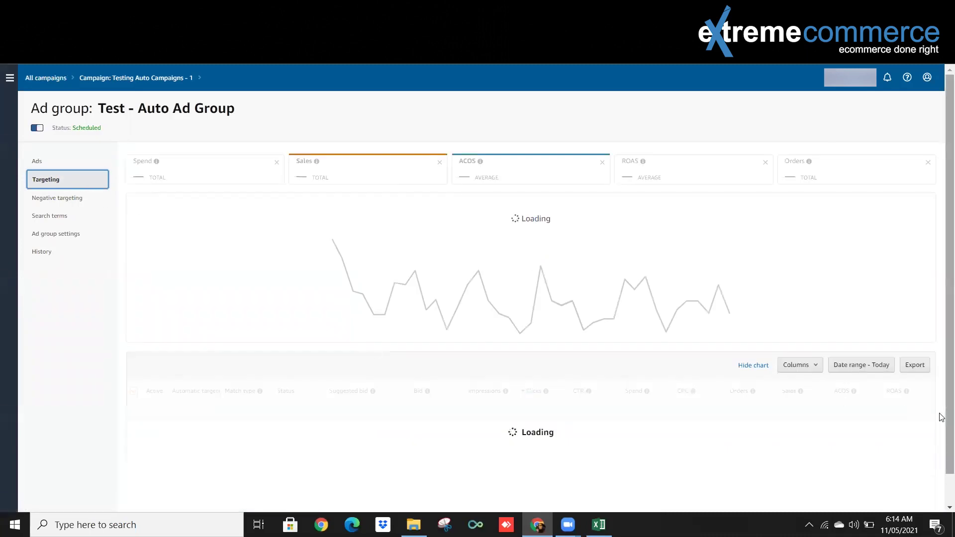
scroll(940, 428, "down", 1)
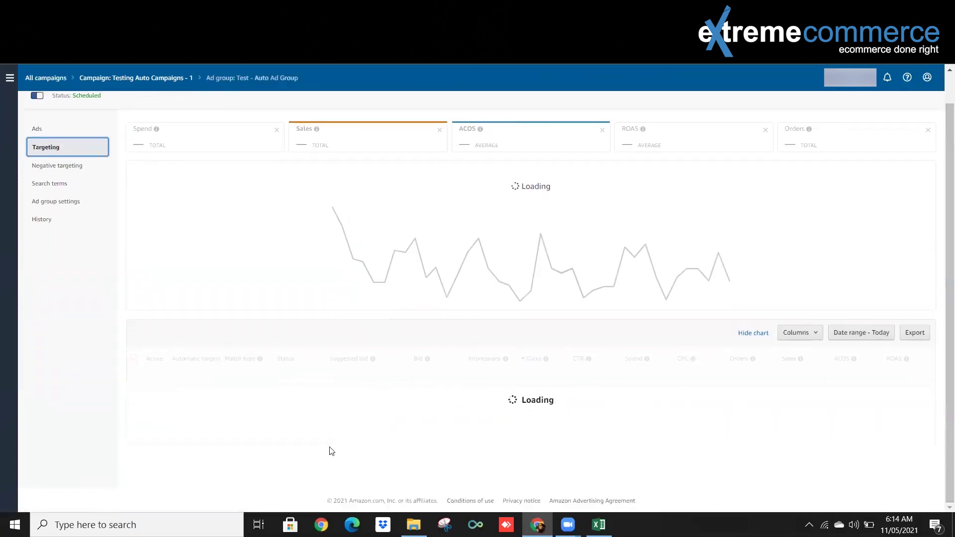